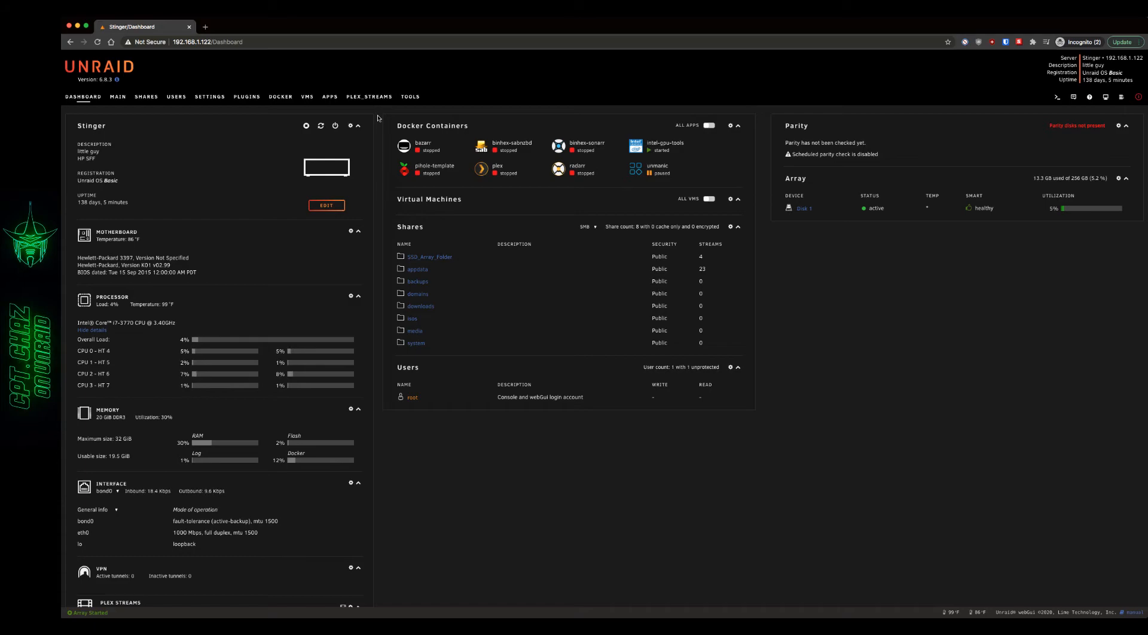
# - Search Community Applications for "user scripts" and open the CA User Scripts plugin's settings
pyautogui.click(329, 96)
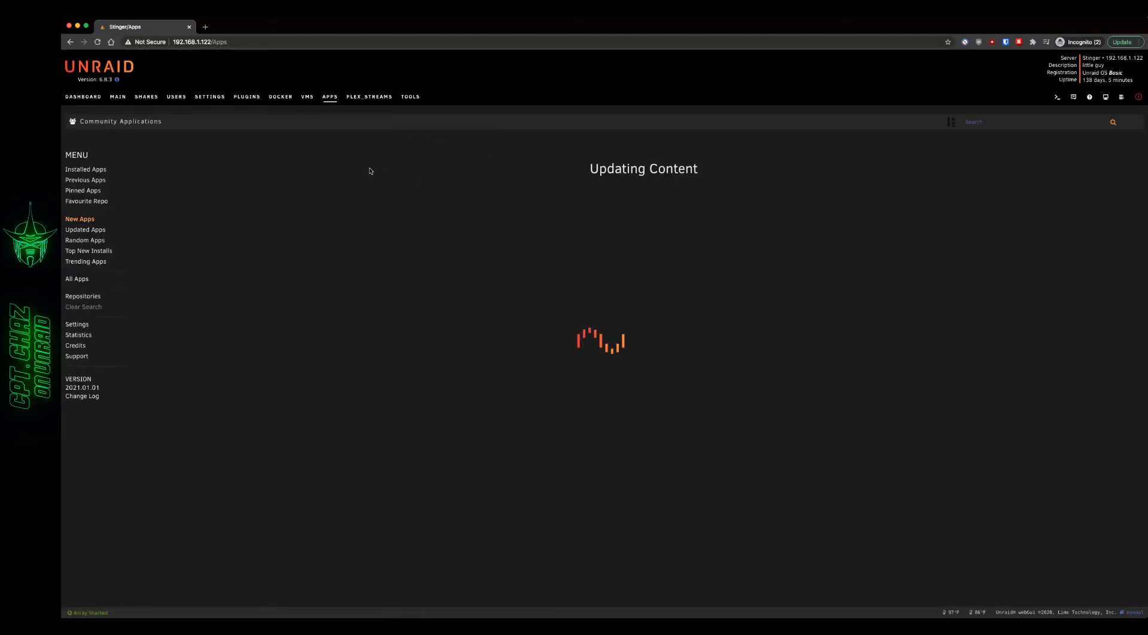
pyautogui.click(986, 123)
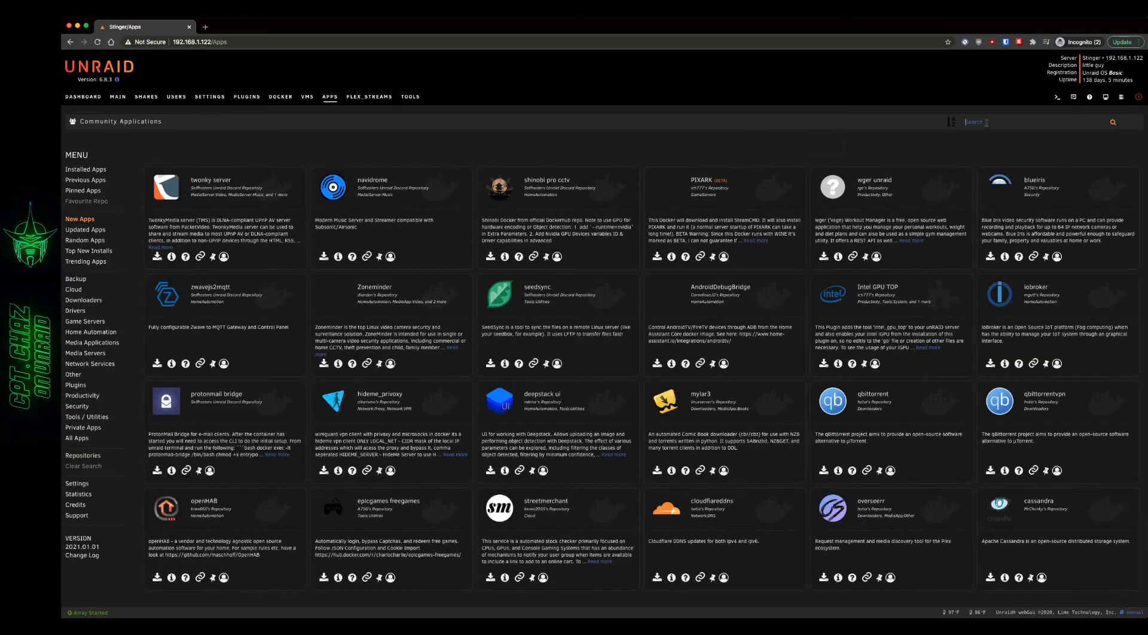
pyautogui.write('user')
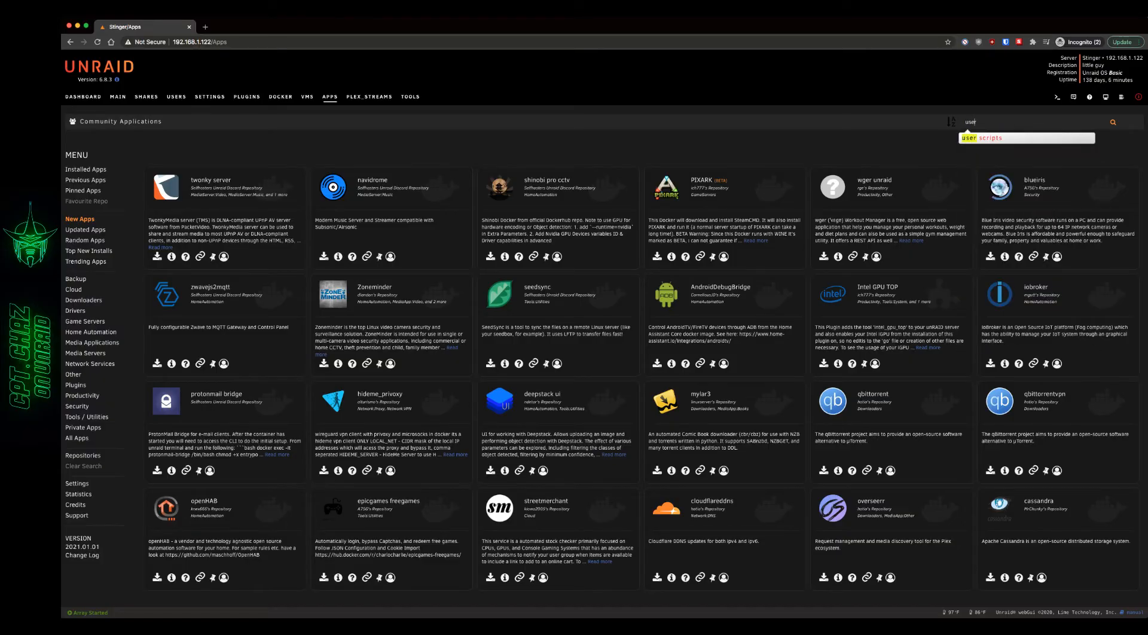
pyautogui.press('Down')
pyautogui.press('Return')
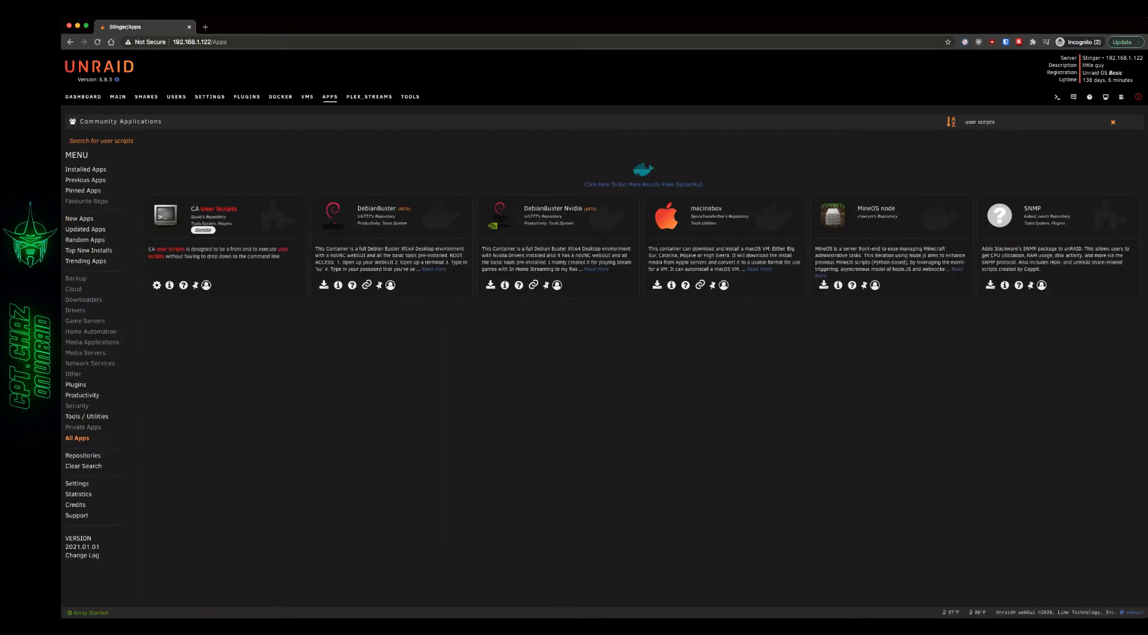
pyautogui.click(156, 286)
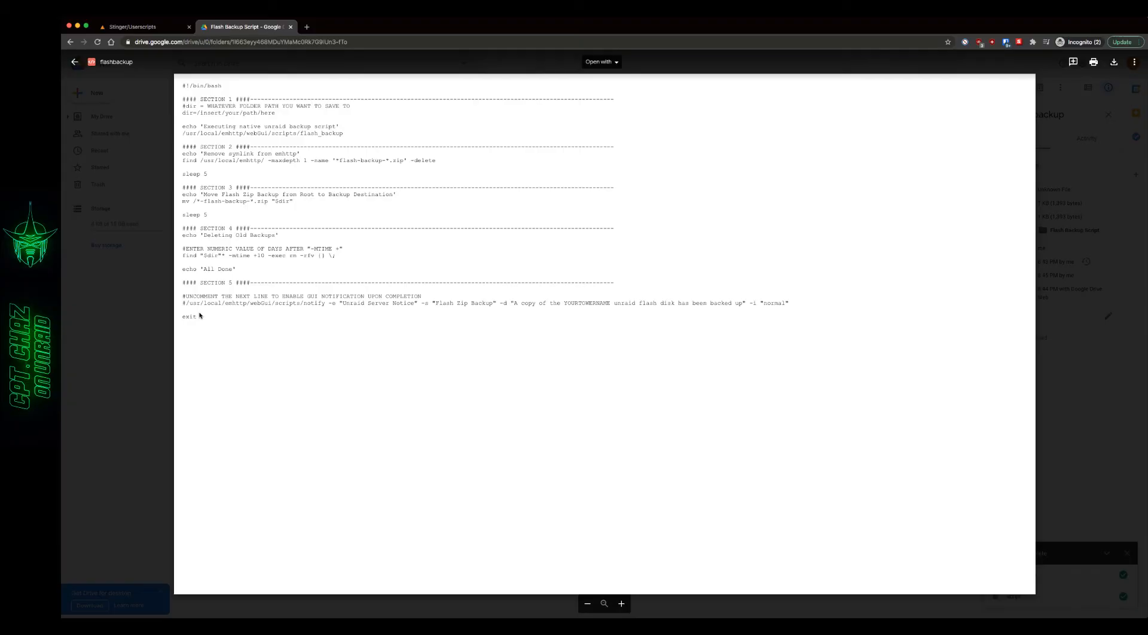
# - Copy the entire flashbackup script text from Google Drive, from #!/bin/bash through exit, and close its browser tab
pyautogui.moveTo(199, 318); pyautogui.dragTo(179, 86)
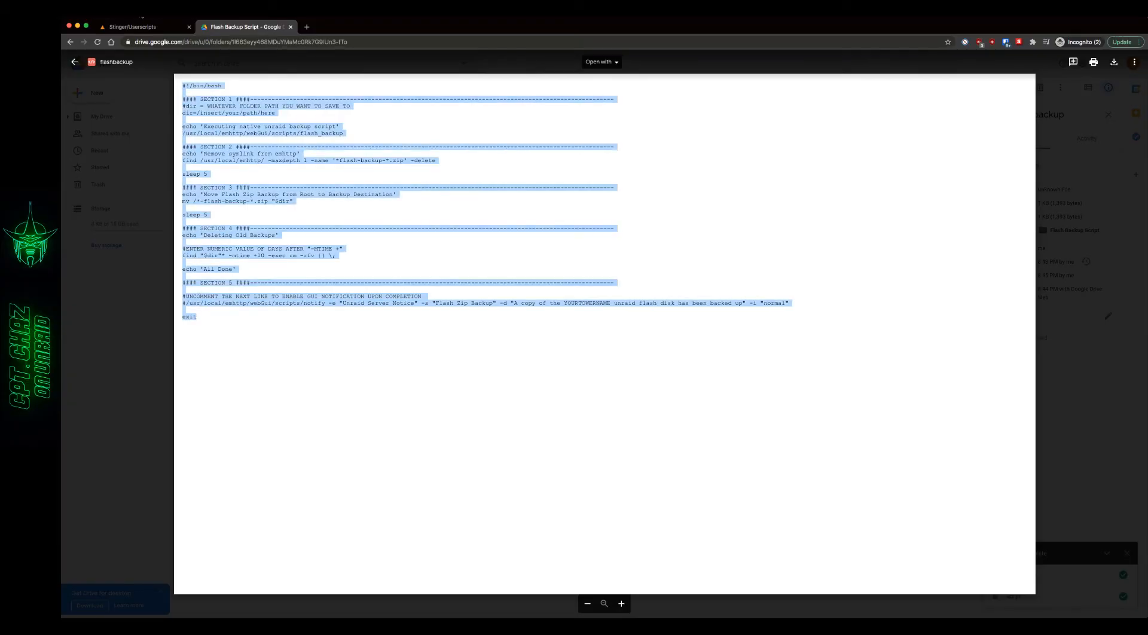
pyautogui.click(139, 11)
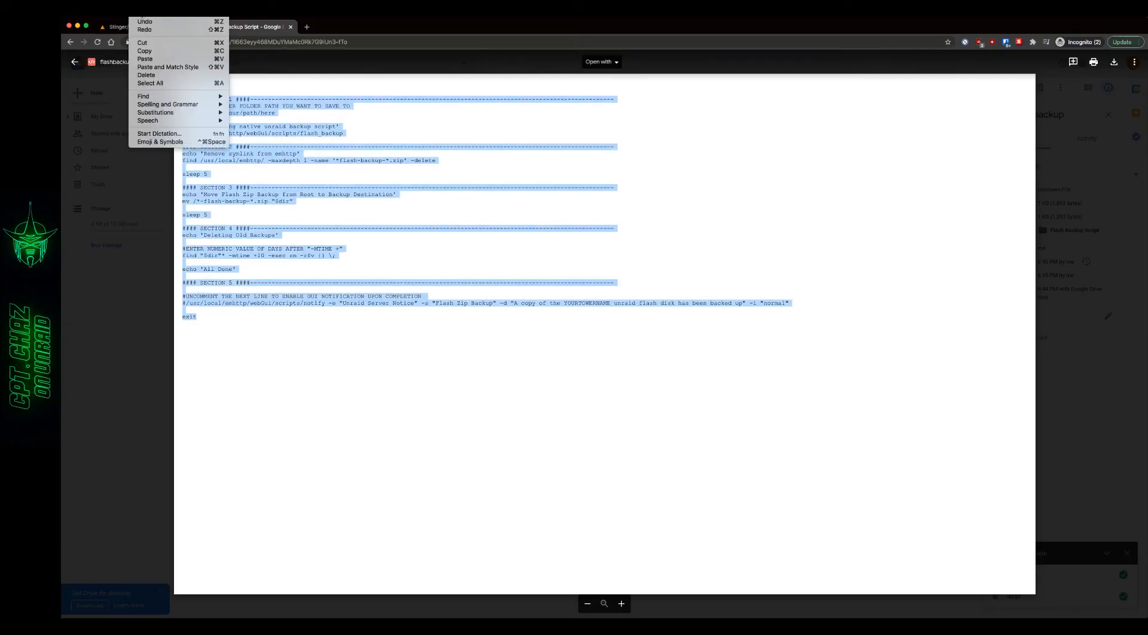
pyautogui.click(153, 52)
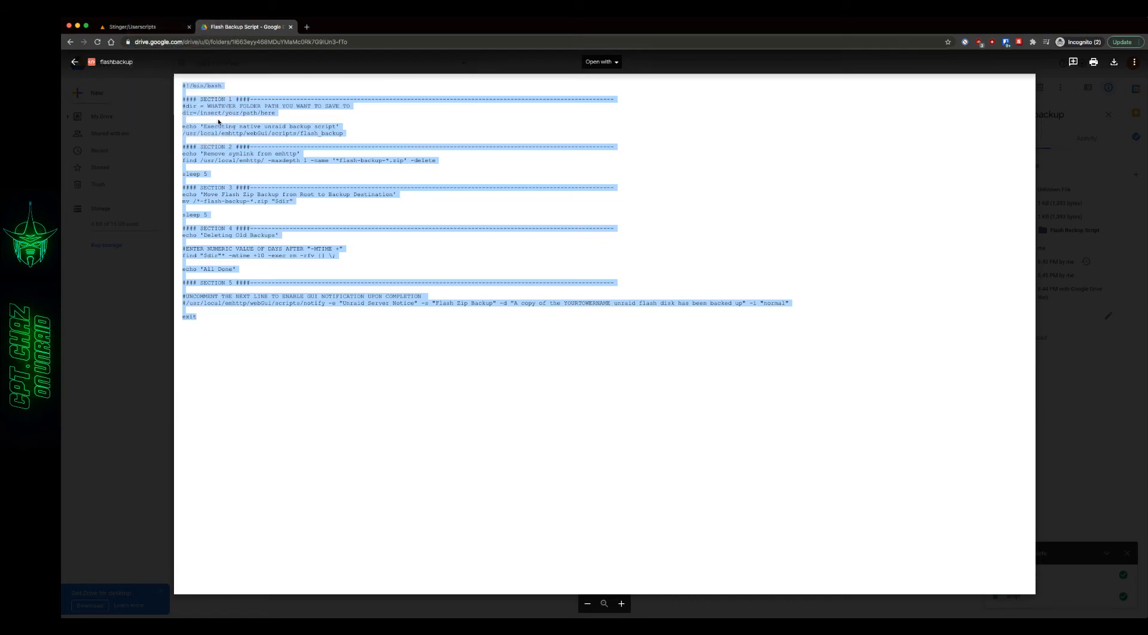
pyautogui.press('super+w')
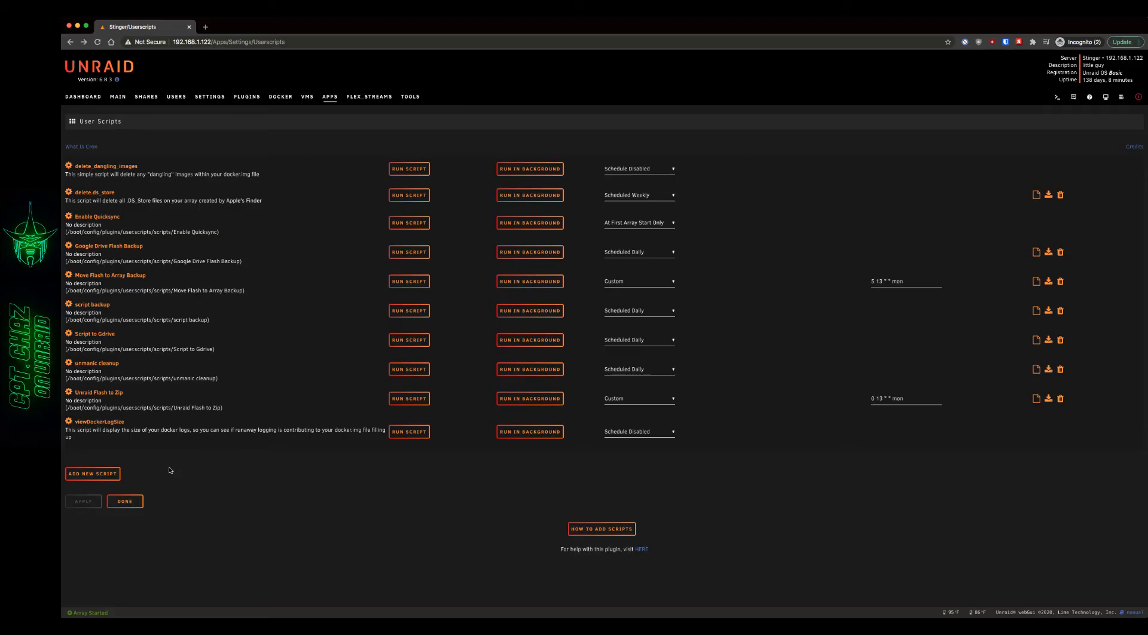
# - Add a new user script named "flash backup"
pyautogui.click(97, 475)
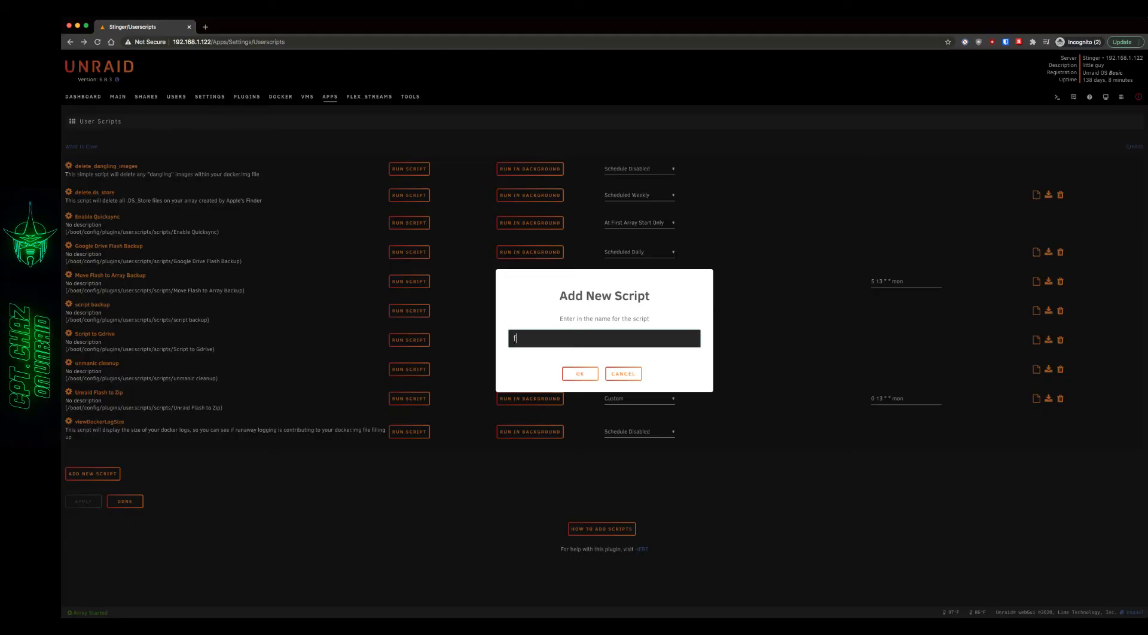
pyautogui.write('flash ba')
pyautogui.write('p')
pyautogui.press('Return')
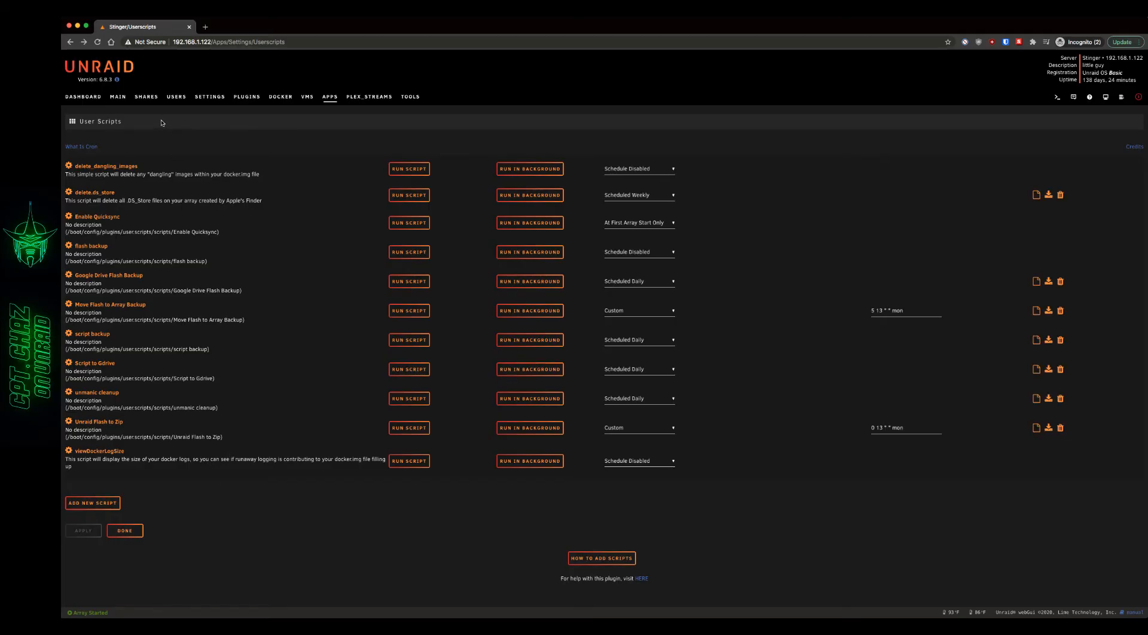
# - Open the server's Shares page in a separate browser tab, keeping the User Scripts page open
pyautogui.rightClick(143, 97)
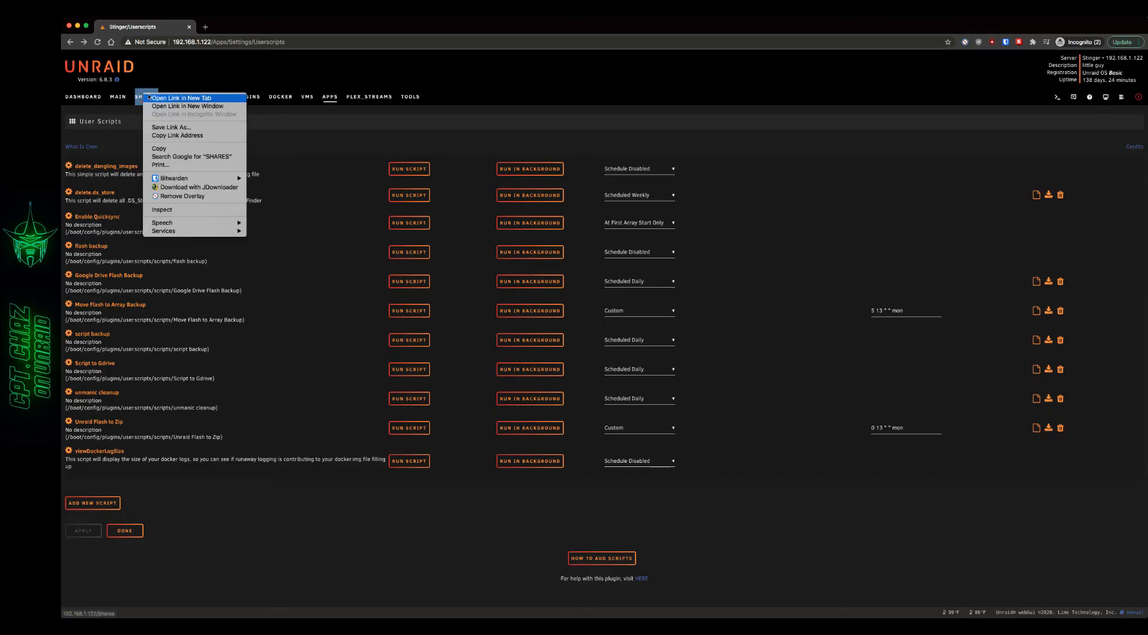
pyautogui.click(172, 100)
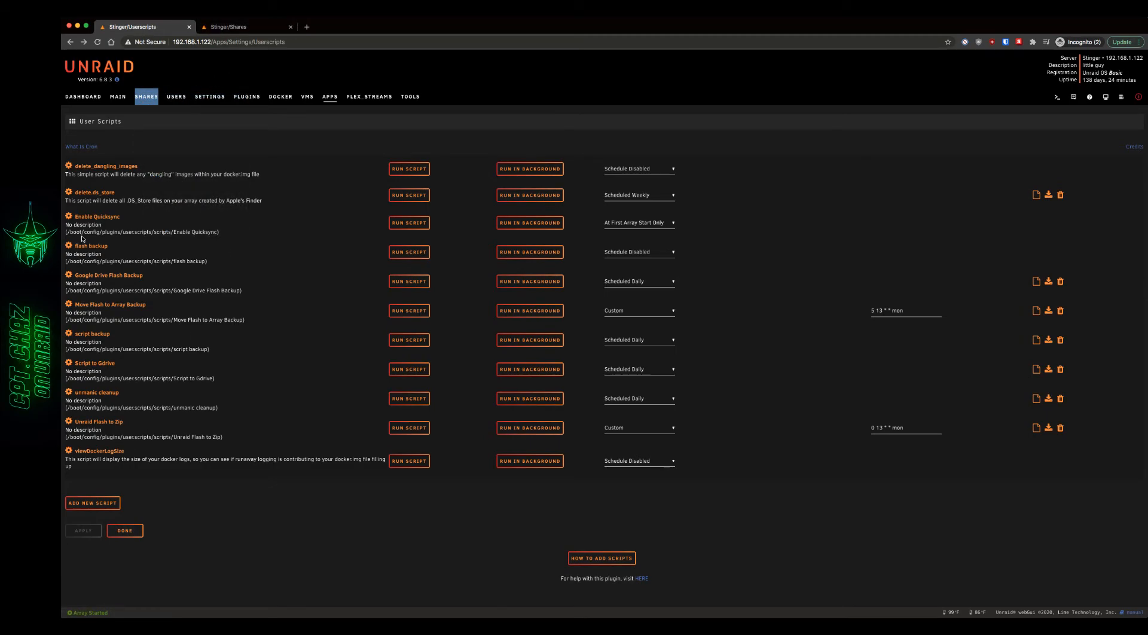
# - Open the flash backup script for editing and replace its default content with the copied script
pyautogui.click(69, 246)
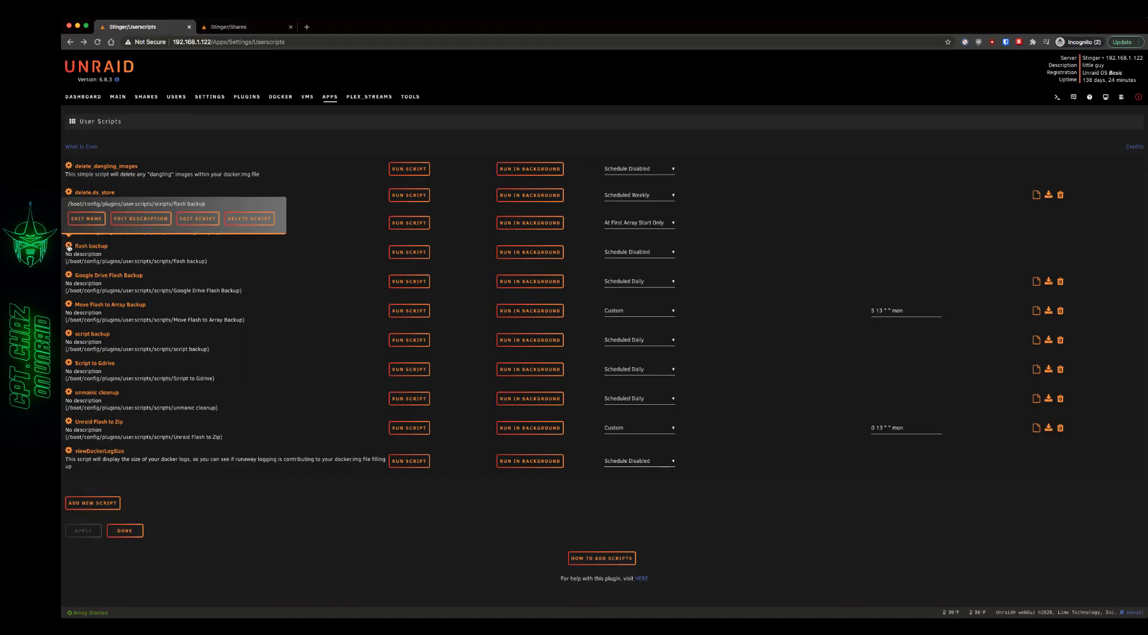
pyautogui.click(198, 218)
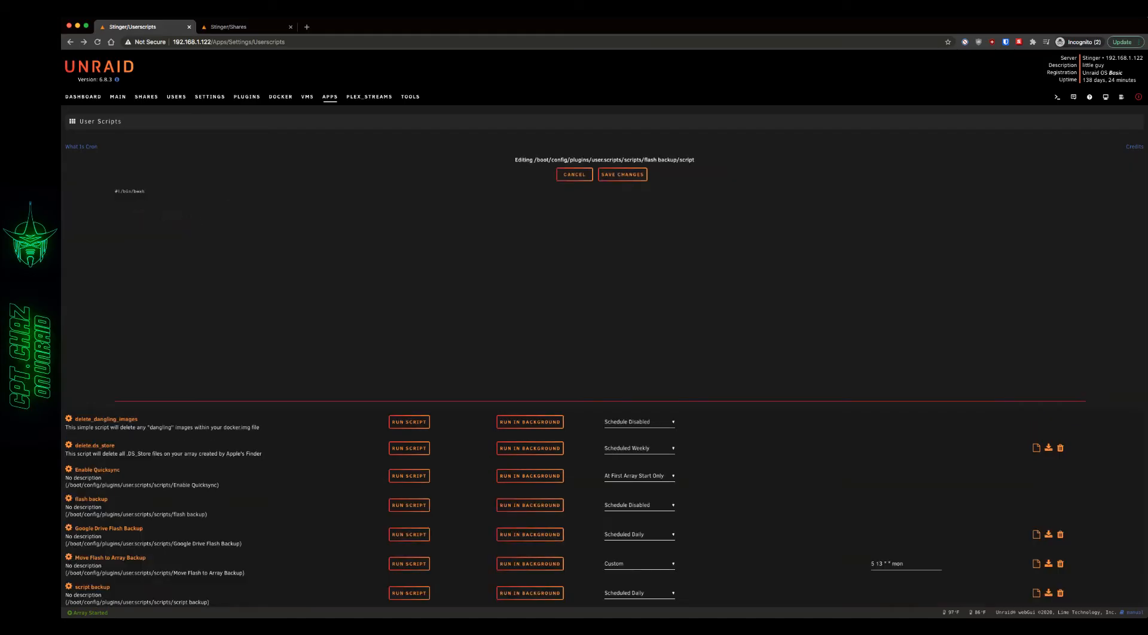
pyautogui.click(199, 216)
pyautogui.press('super+a')
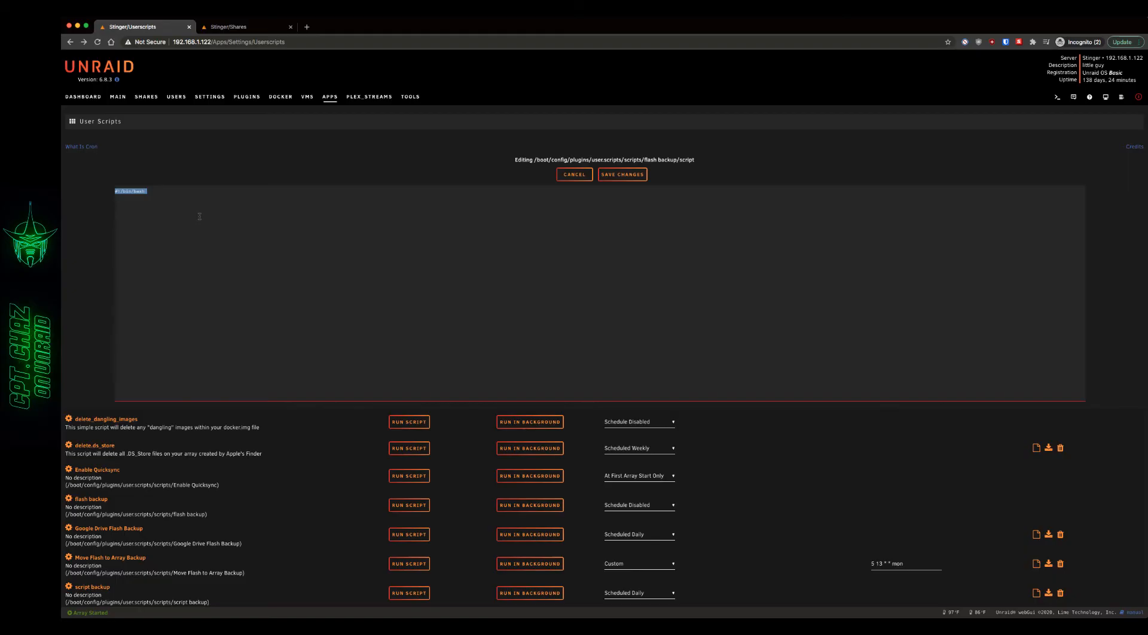
pyautogui.press('BackSpace')
pyautogui.press('super+v')
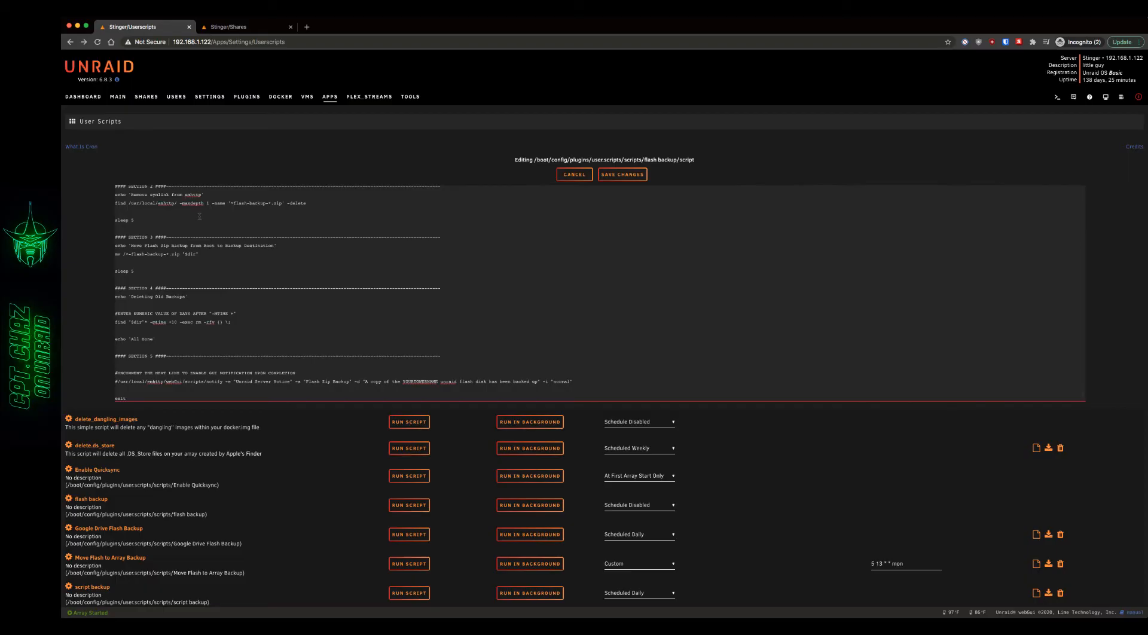
pyautogui.scroll(3, 214, 242)
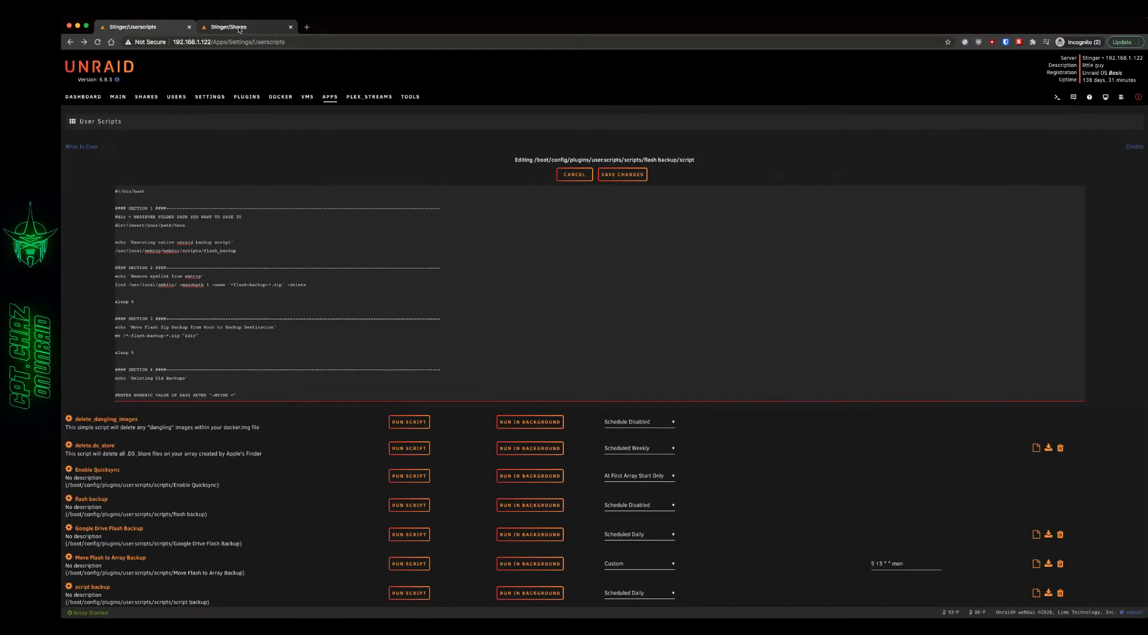
# - Browse the backups share to its test/flash folder and copy the path /mnt/user/backups/test/flash
pyautogui.click(238, 29)
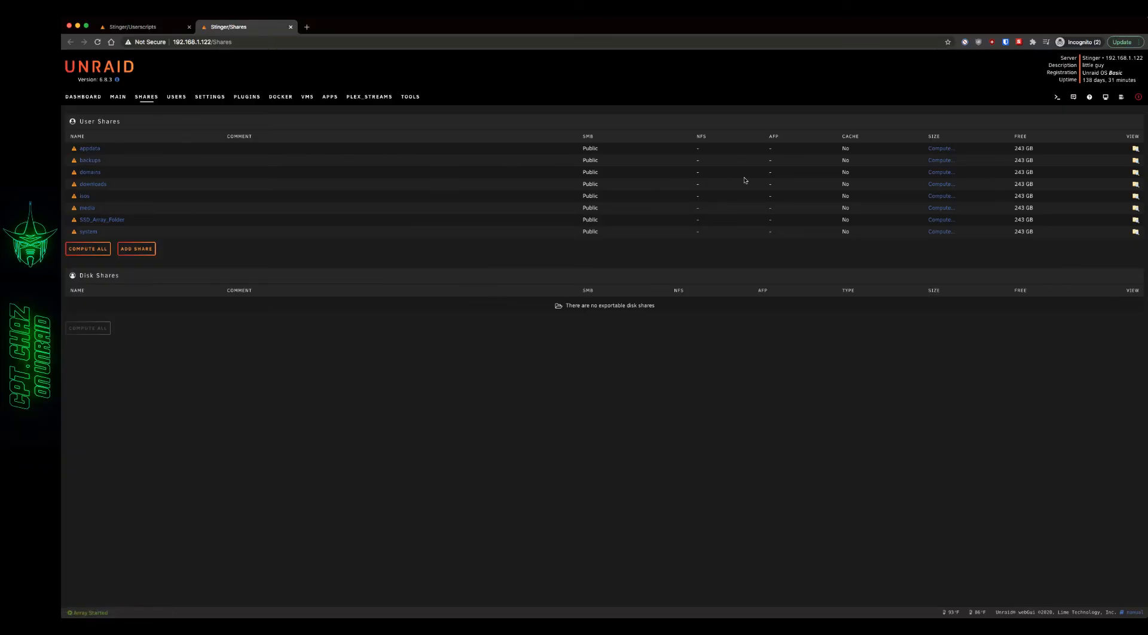
pyautogui.click(1135, 160)
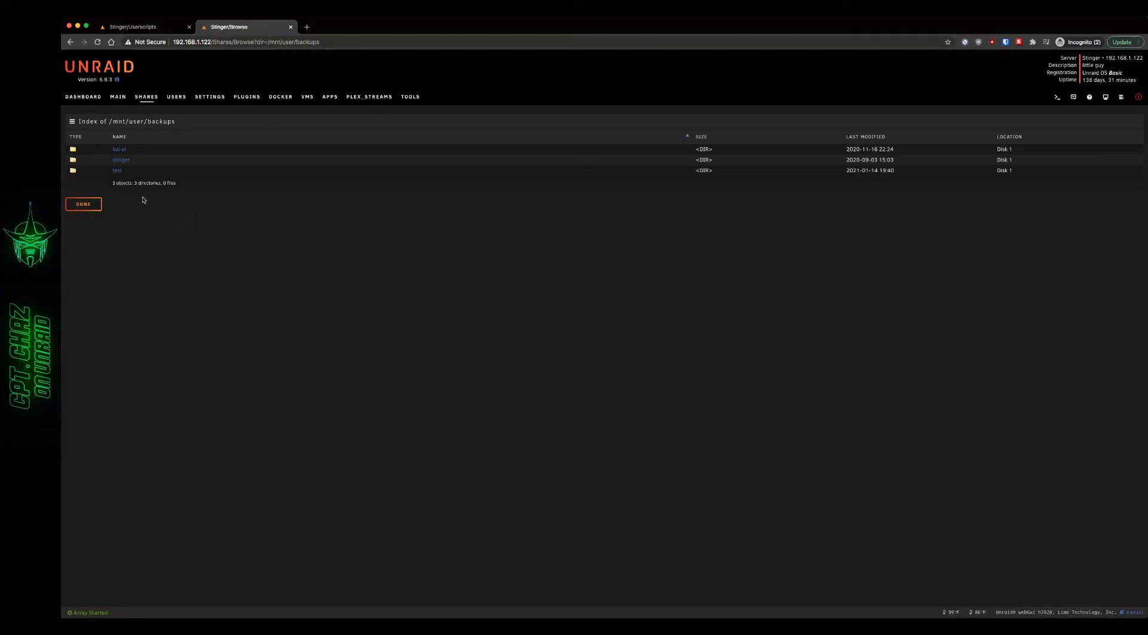
pyautogui.click(117, 172)
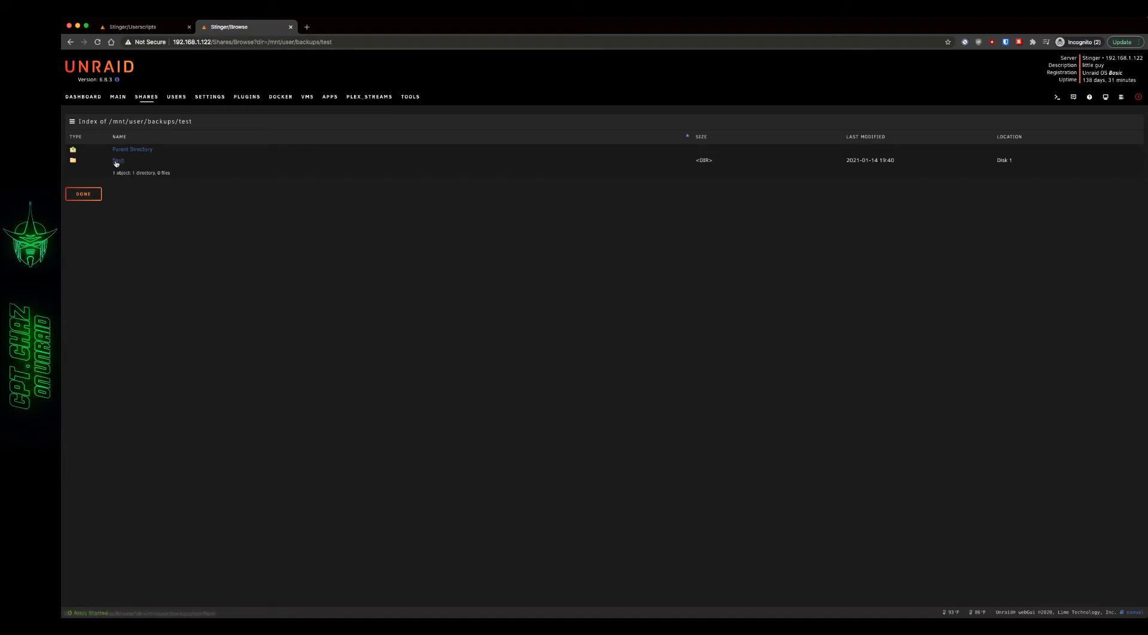
pyautogui.click(117, 161)
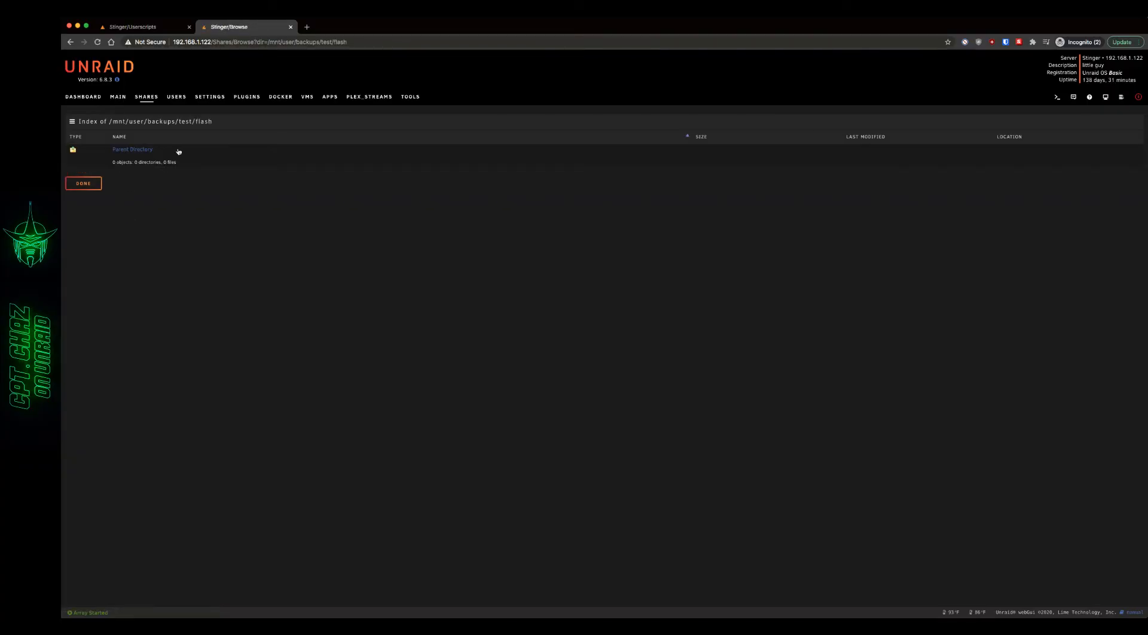
pyautogui.moveTo(213, 121); pyautogui.dragTo(109, 123)
pyautogui.hotkey('ctrl', 'c')
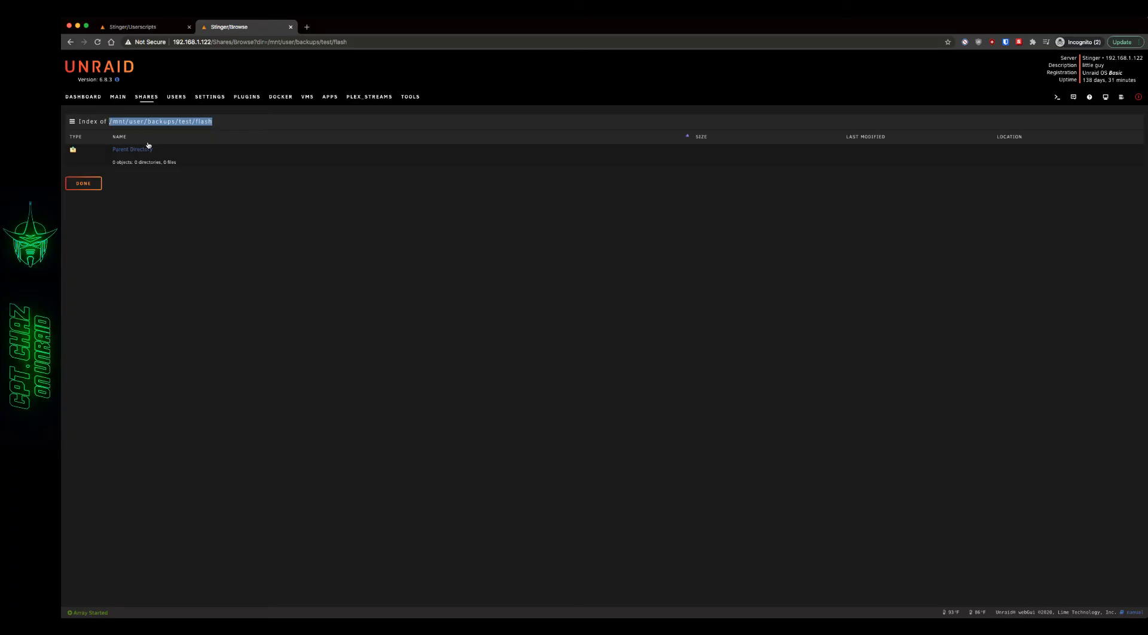
# - Replace the placeholder path of the dir variable in Section 1 of the script with /mnt/user/backups/test/flash
pyautogui.click(133, 27)
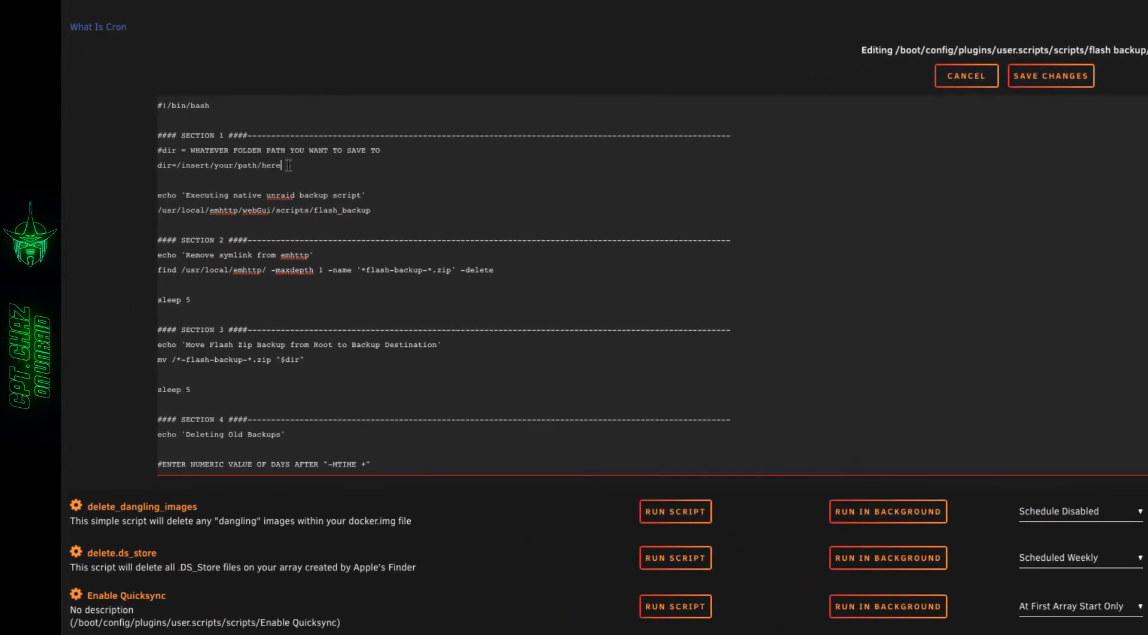
pyautogui.moveTo(288, 166); pyautogui.dragTo(178, 167)
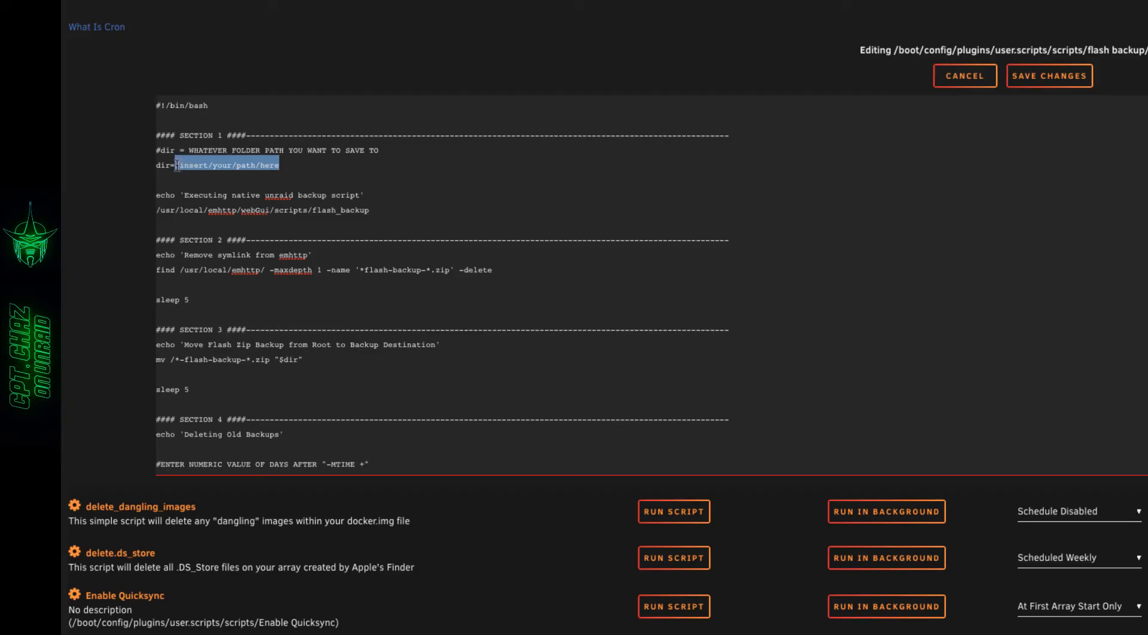
pyautogui.hotkey('ctrl', 'v')
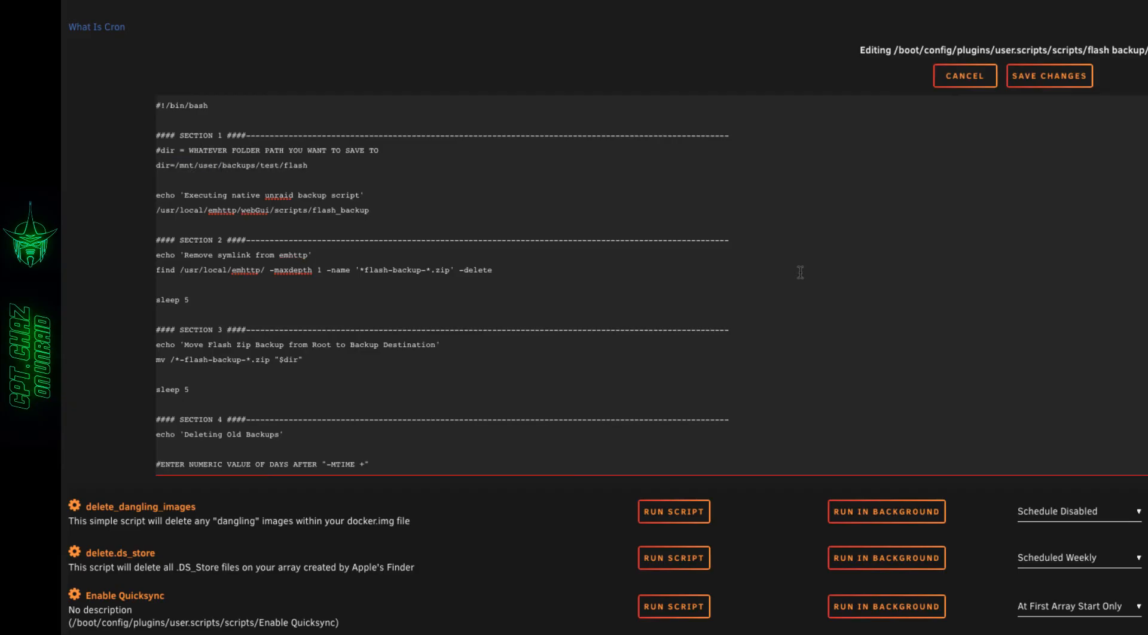
pyautogui.click(786, 255)
# - Try 3 and 21 as the -mtime day count for deleting old backups in Section 4, and restore it to 10
pyautogui.scroll(-5, 775, 240)
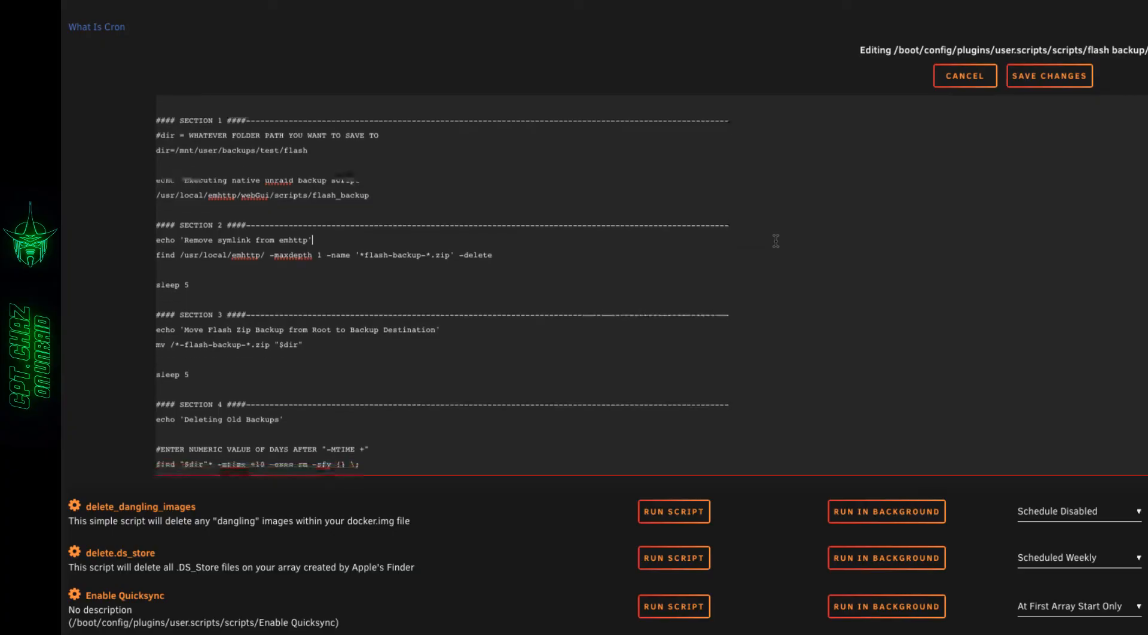
pyautogui.scroll(-1, 775, 240)
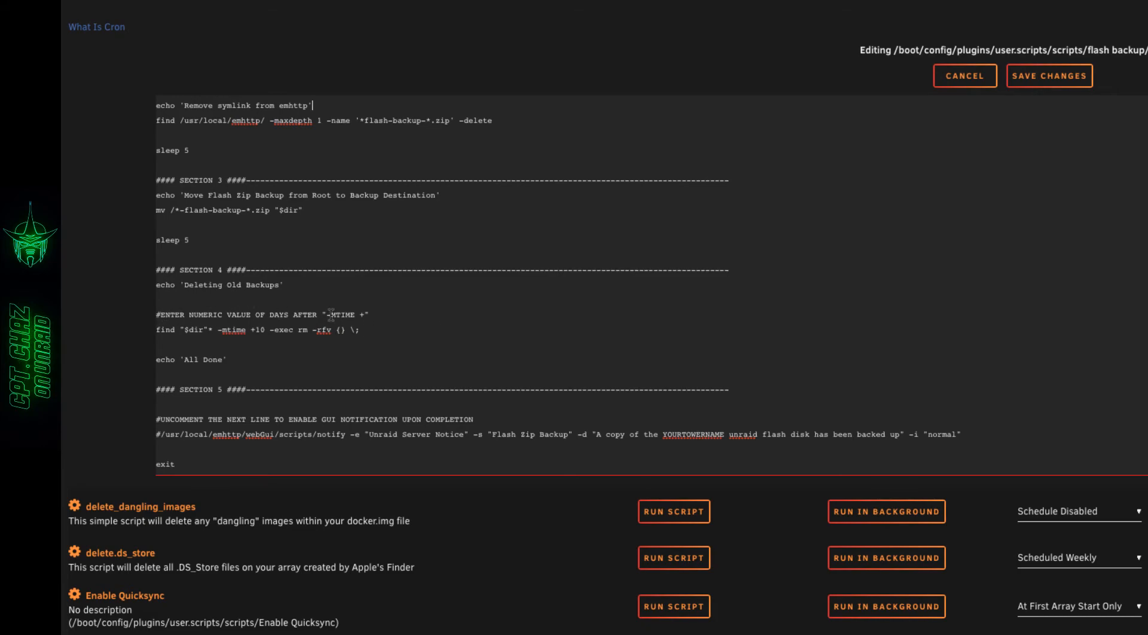
pyautogui.click(265, 330)
pyautogui.press('BackSpace')
pyautogui.press('BackSpace')
pyautogui.write('3')
pyautogui.press('BackSpace')
pyautogui.write('21')
pyautogui.press('BackSpace')
pyautogui.press('BackSpace')
pyautogui.write('10')
# - Uncomment the notify command line in Section 5 to enable the GUI notification upon completion
pyautogui.scroll(-1, 379, 341)
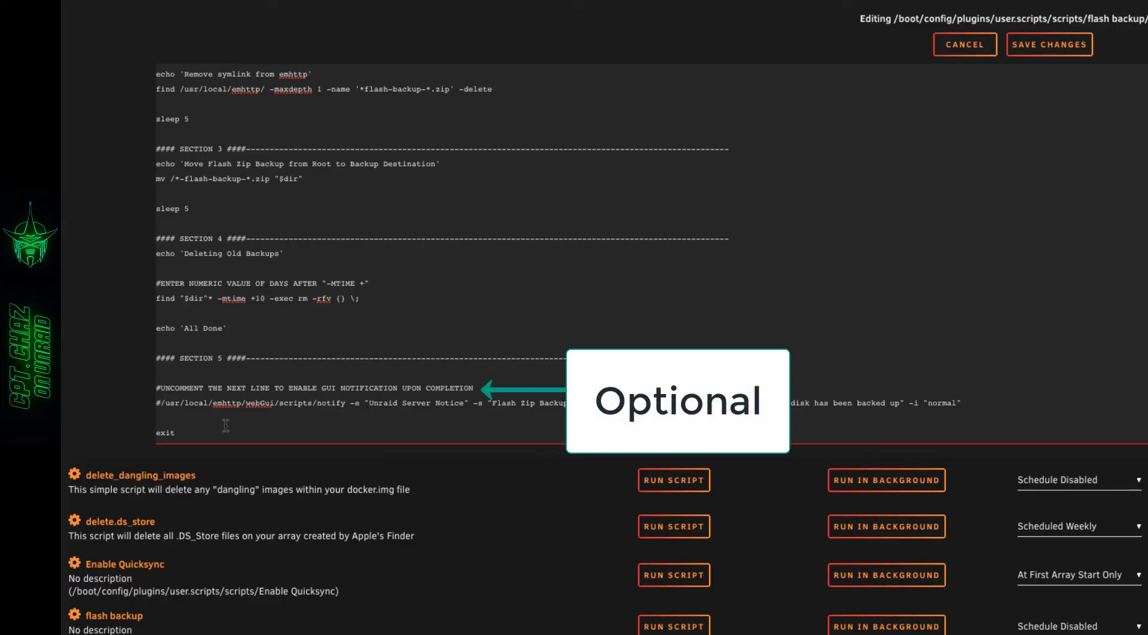
pyautogui.click(161, 403)
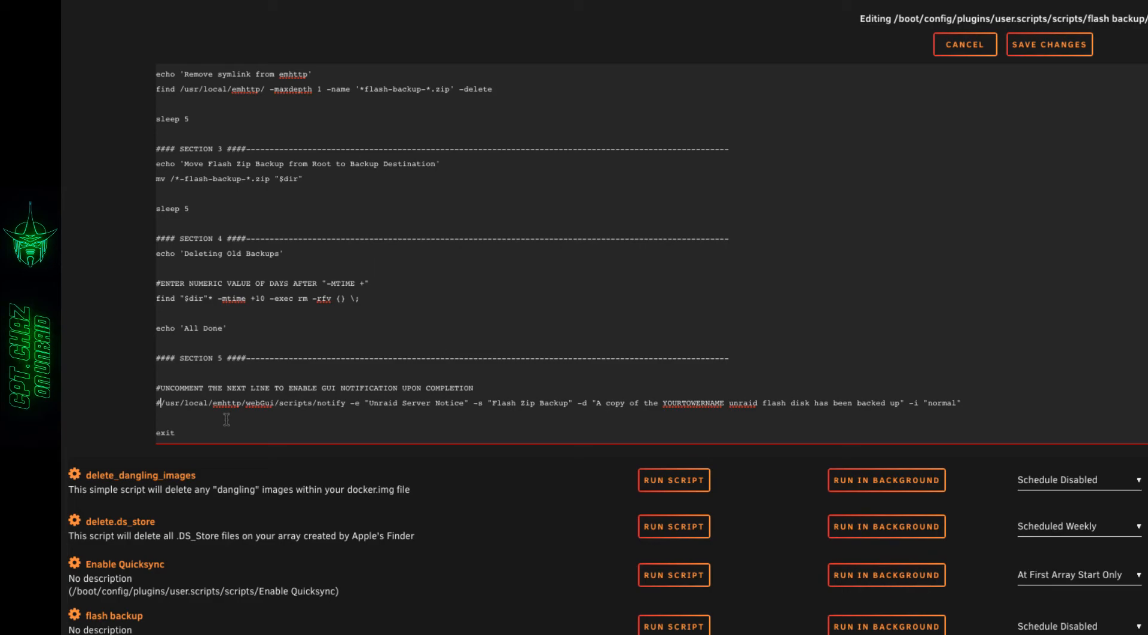
pyautogui.press('BackSpace')
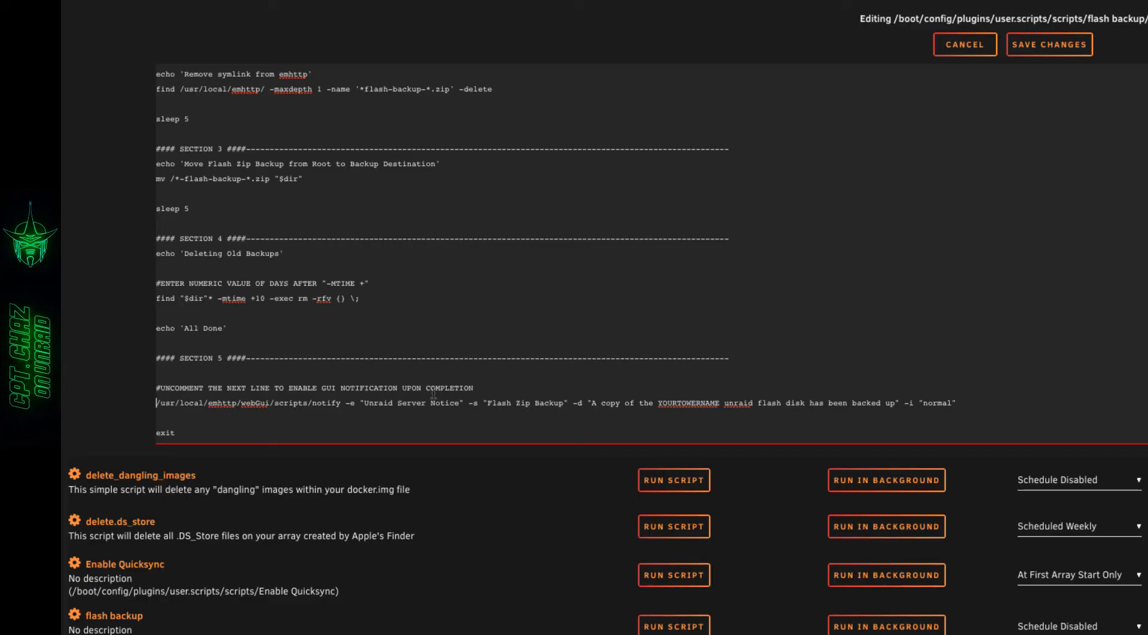
# - Replace the YOURTOWERNAME placeholder in the Section 5 notification message with LittleGuy
pyautogui.click(720, 413)
pyautogui.press('BackSpace')
pyautogui.press('BackSpace')
pyautogui.press('BackSpace')
pyautogui.press('BackSpace')
pyautogui.press('BackSpace')
pyautogui.press('BackSpace')
pyautogui.press('BackSpace')
pyautogui.press('BackSpace')
pyautogui.press('BackSpace')
pyautogui.press('BackSpace')
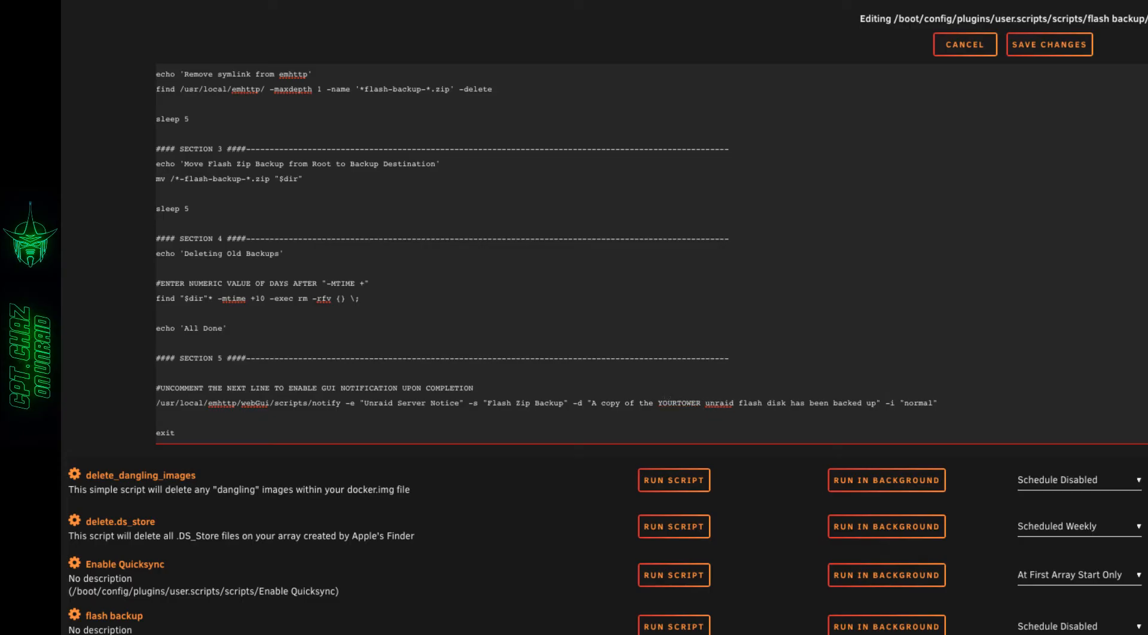
pyautogui.press('BackSpace')
pyautogui.press('BackSpace')
pyautogui.press('BackSpace')
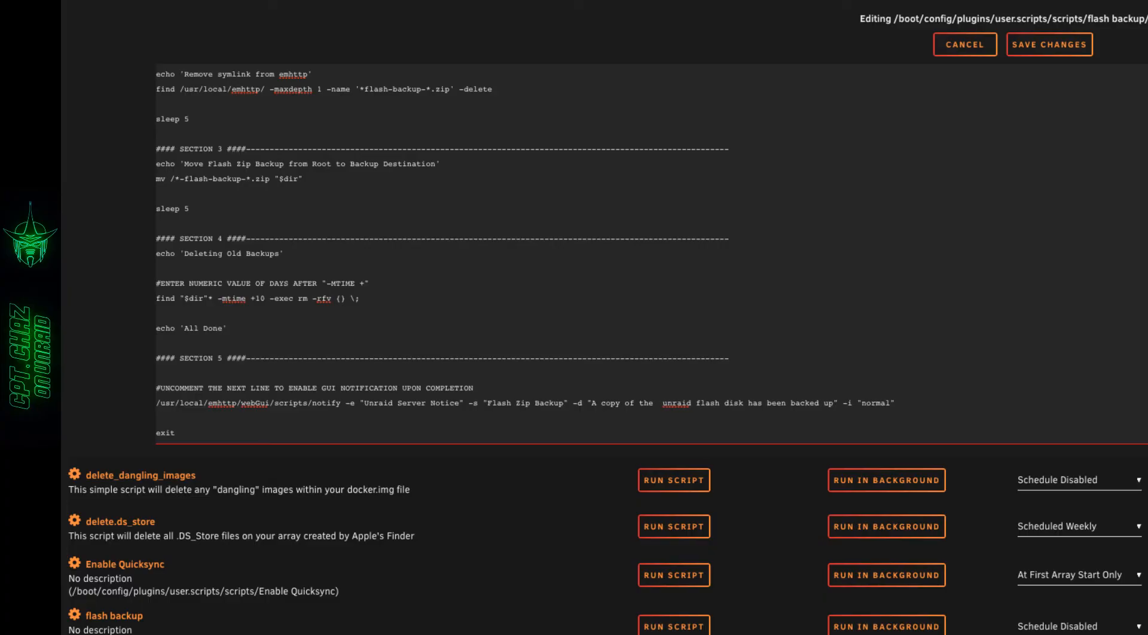
pyautogui.write('Little')
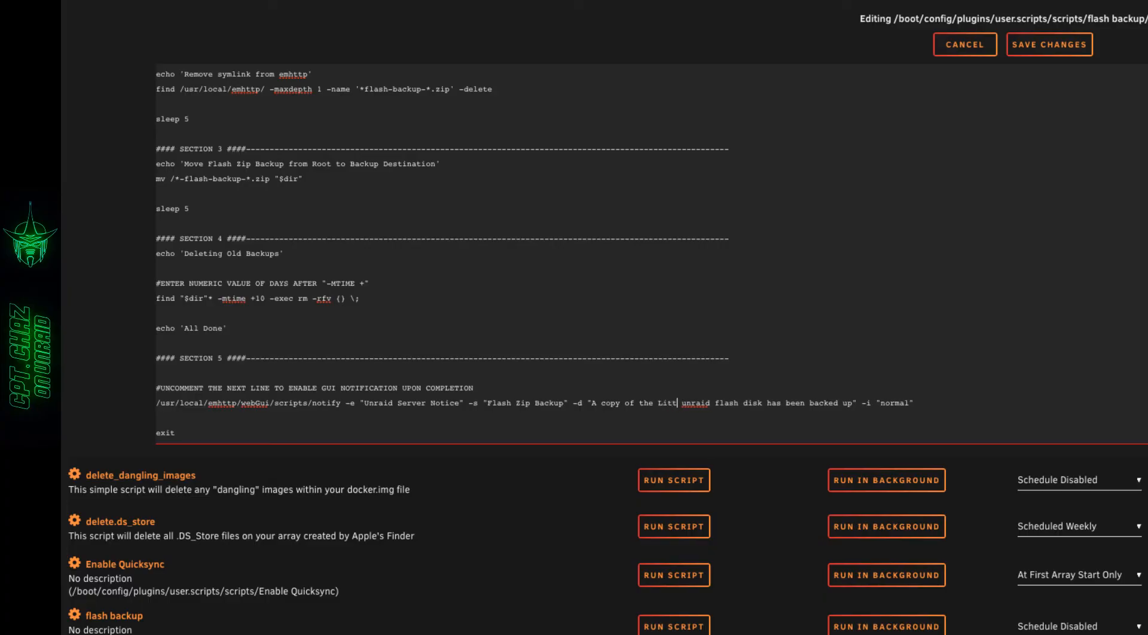
pyautogui.write('Guy')
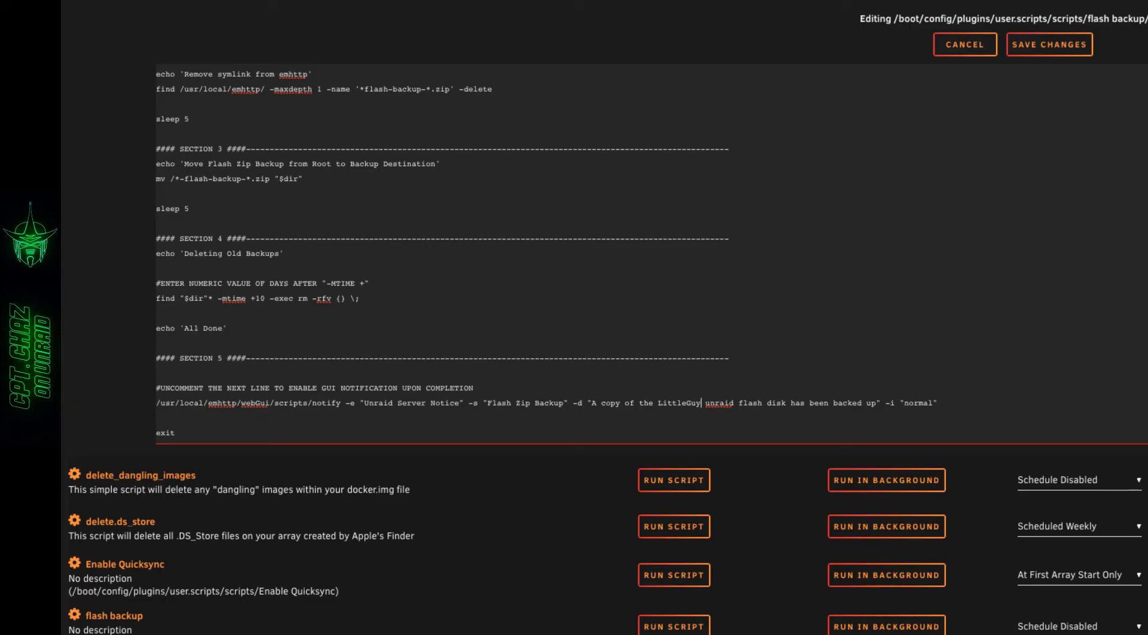
pyautogui.scroll(3, 723, 365)
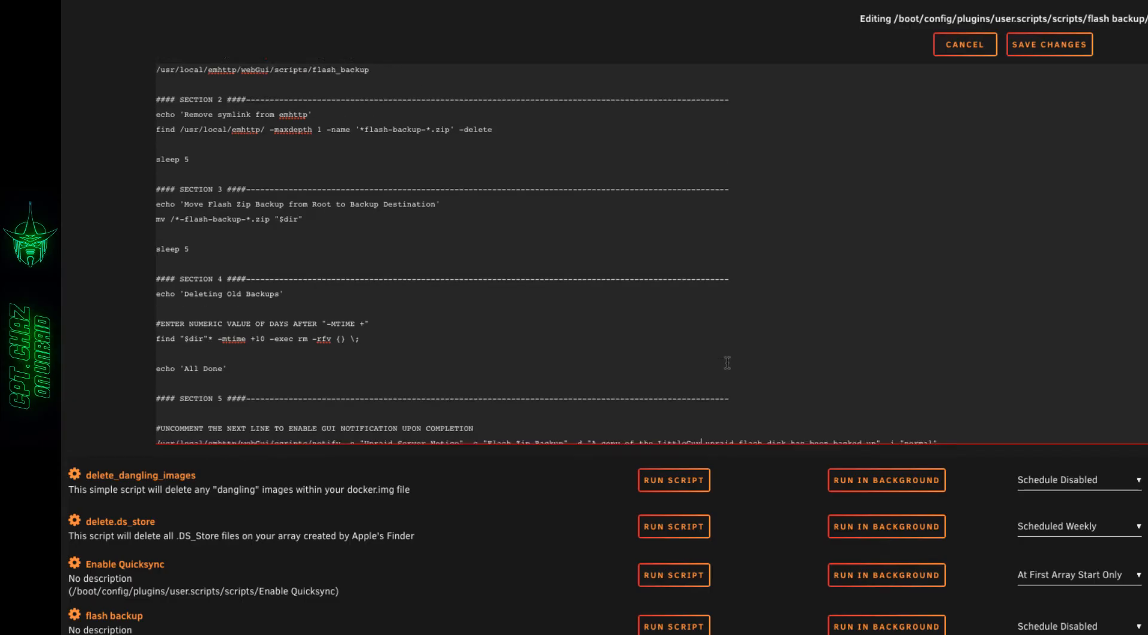
# - Save the changes to the flash backup script and run it in the foreground
pyautogui.scroll(1, 727, 362)
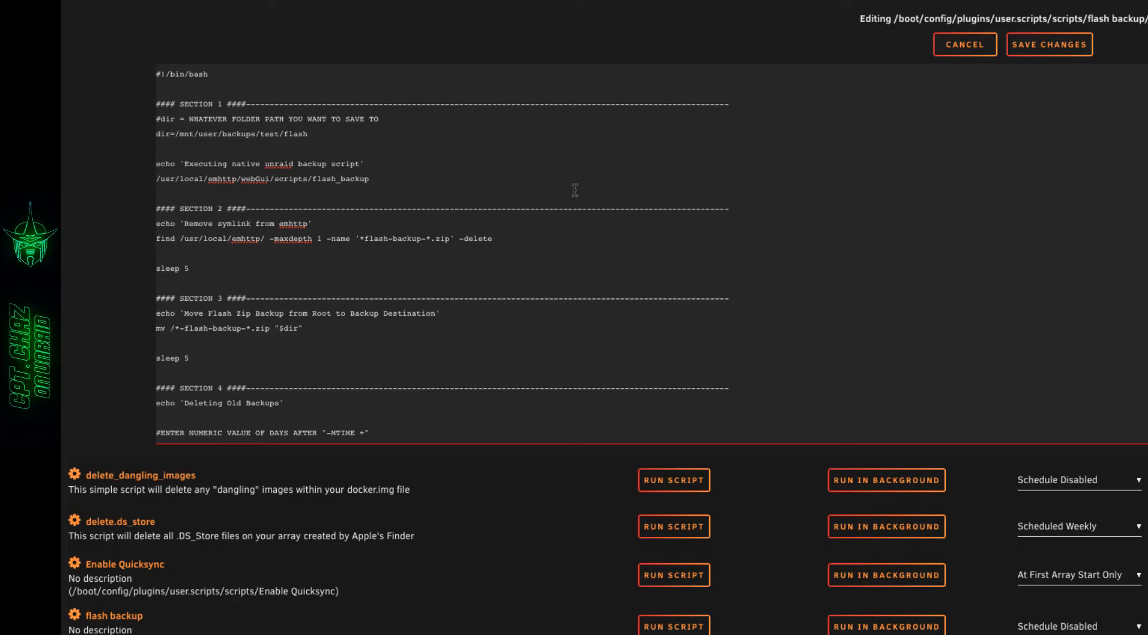
pyautogui.click(1046, 48)
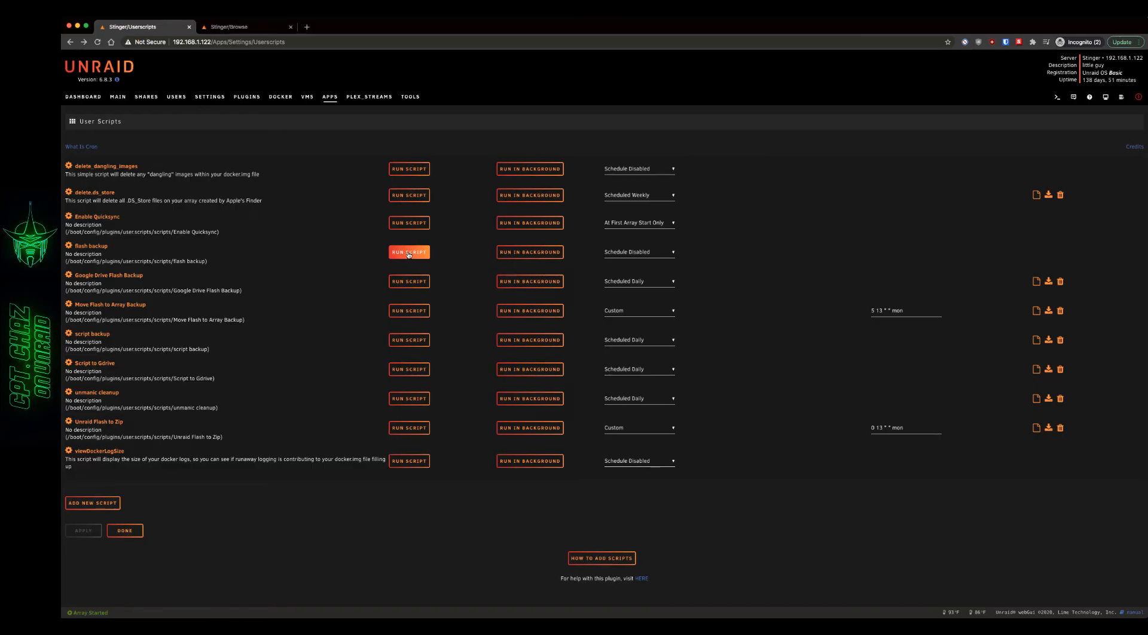
pyautogui.click(409, 252)
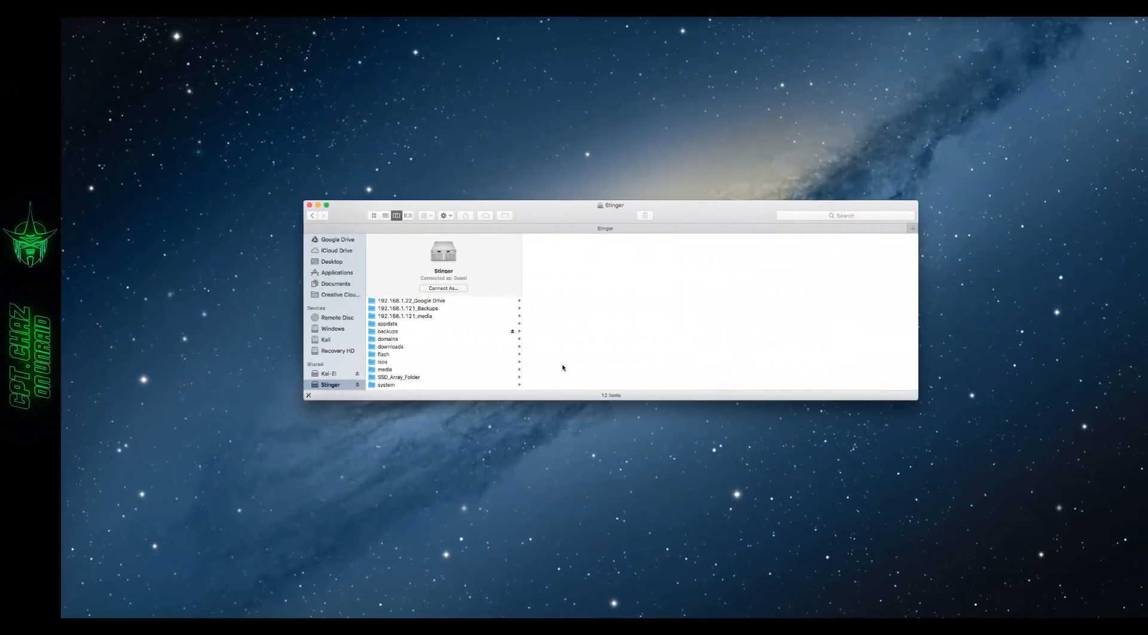
# - Switch to Finder and locate the flash backup zip in the backups/test/flash folder on the Stinger server
pyautogui.click(391, 332)
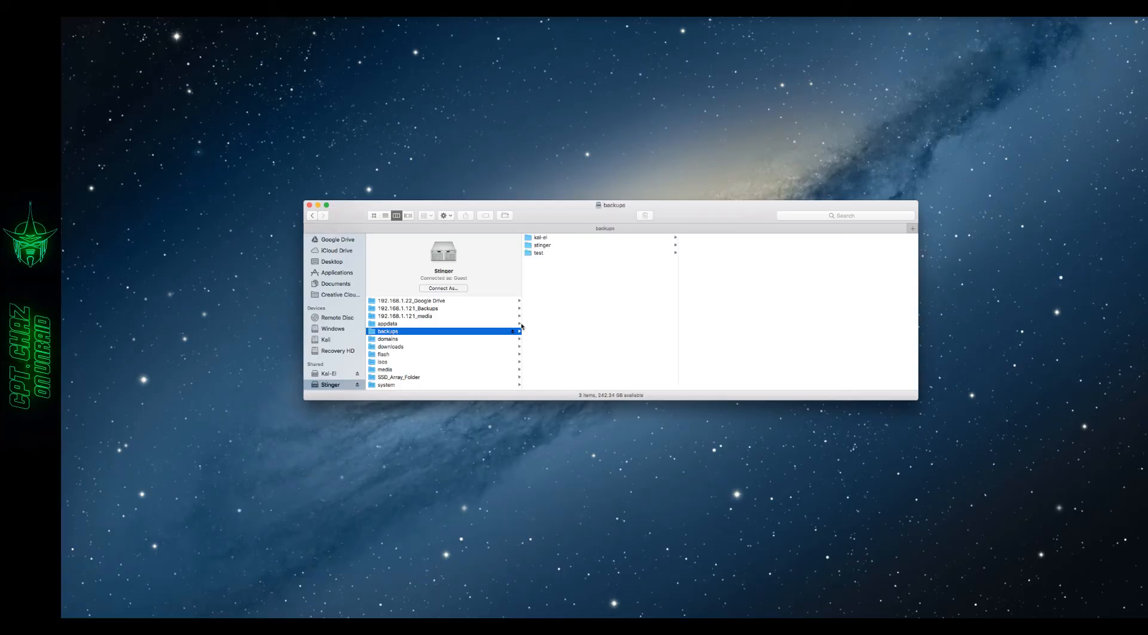
pyautogui.click(537, 253)
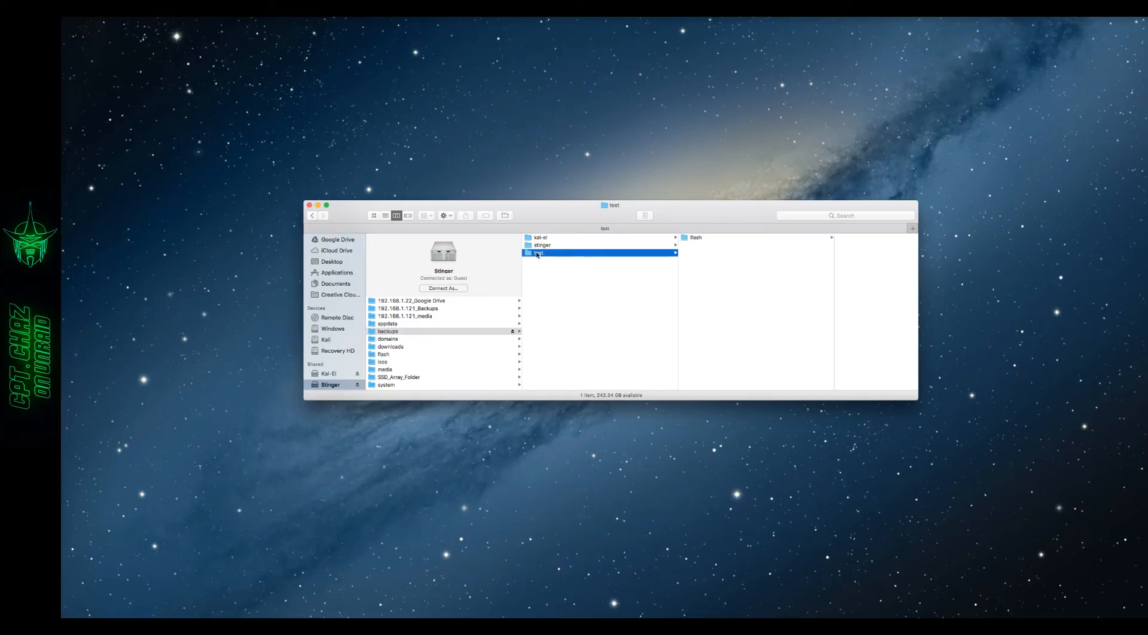
pyautogui.click(695, 238)
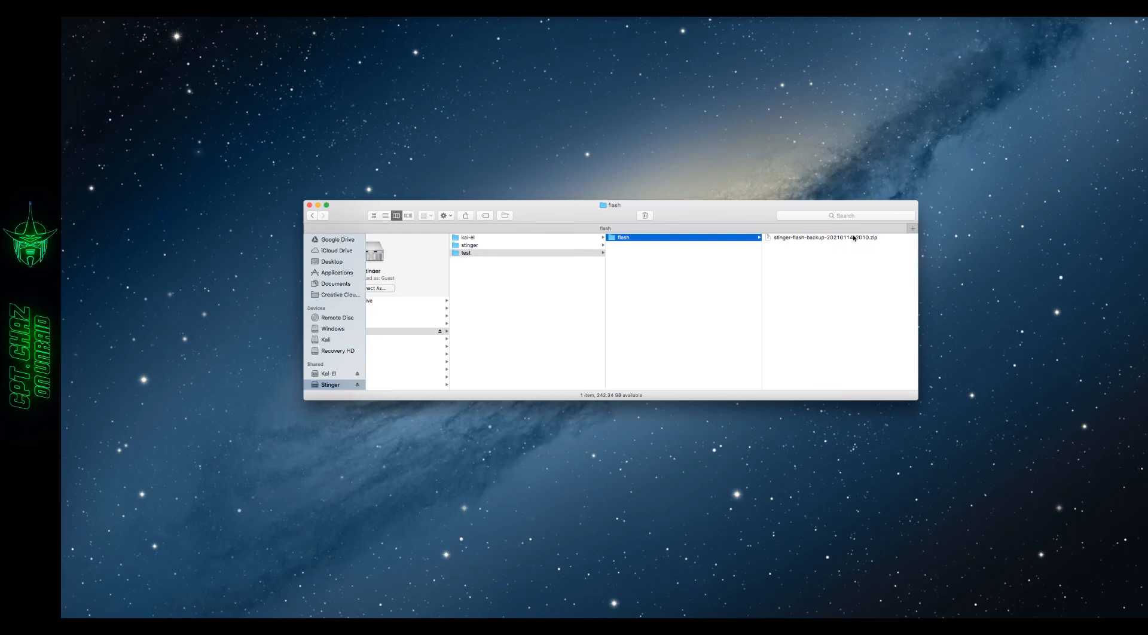
pyautogui.click(810, 237)
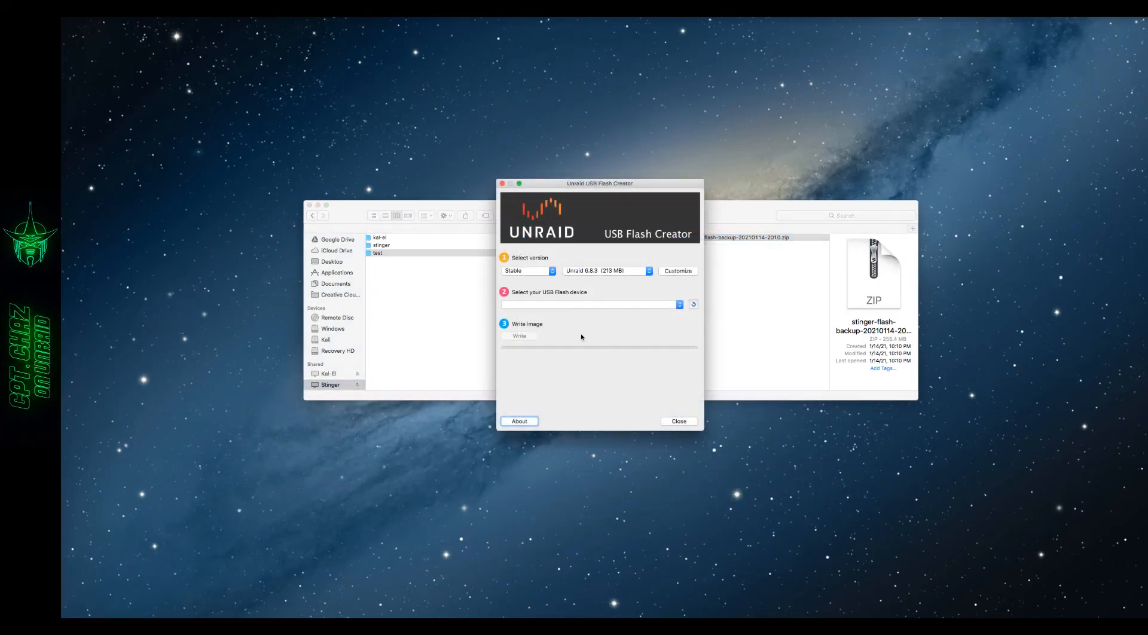
# - Switch to Unraid USB Flash Creator and choose Local Zip with stinger-flash-backup-20210114-2010.zip from Stinger's backups/test/flash folder as the source
pyautogui.click(552, 272)
pyautogui.click(536, 279)
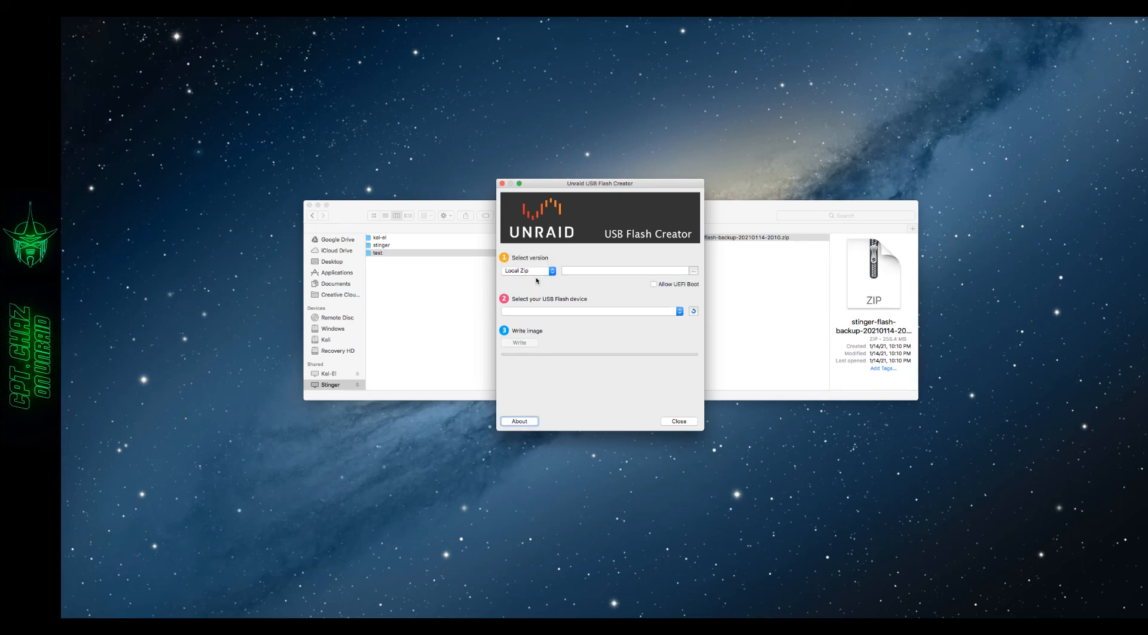
pyautogui.click(694, 272)
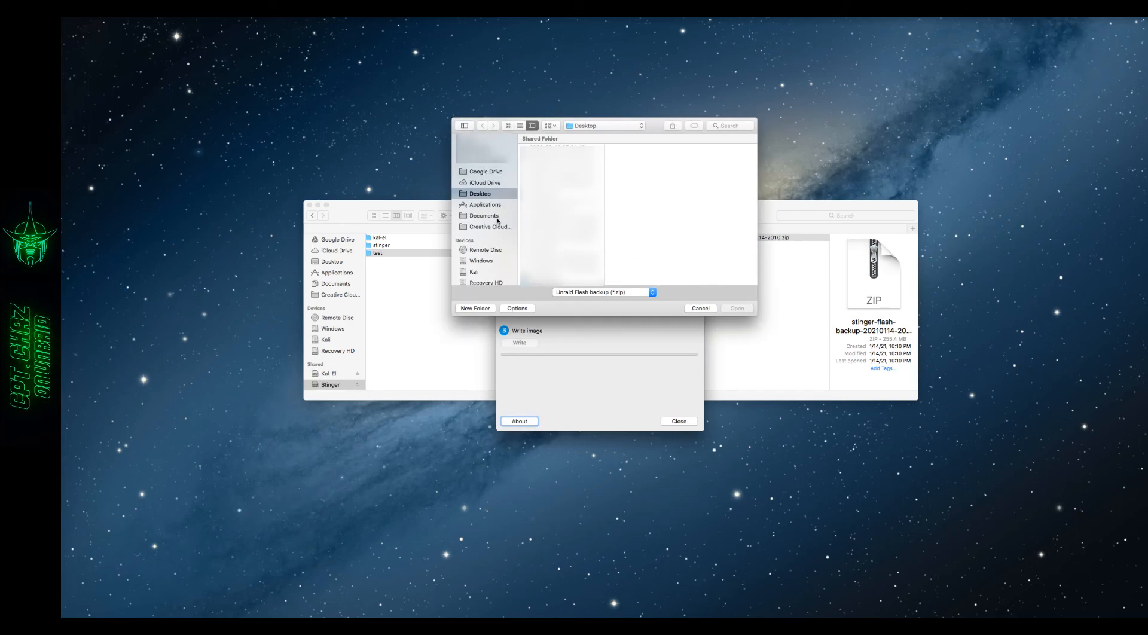
pyautogui.scroll(-5, 497, 219)
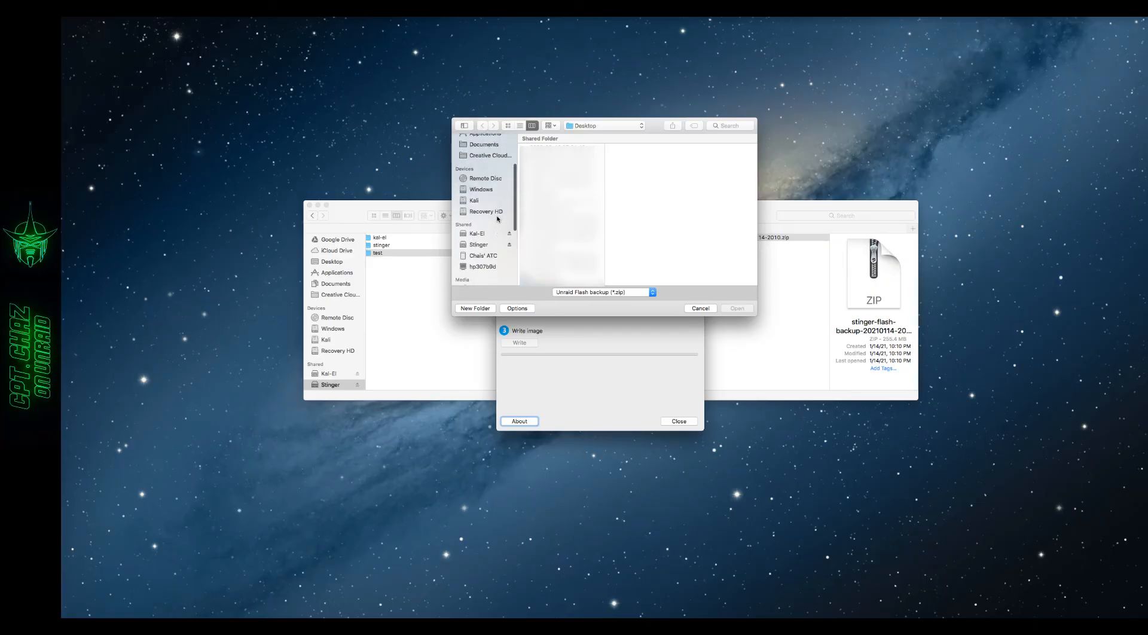
pyautogui.click(482, 233)
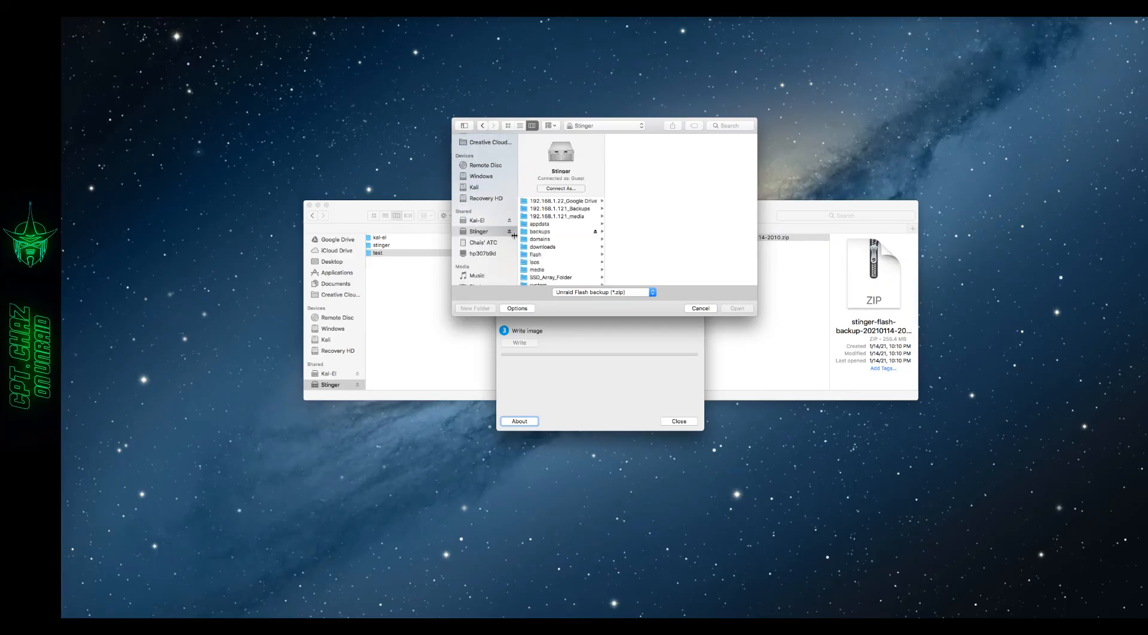
pyautogui.click(544, 233)
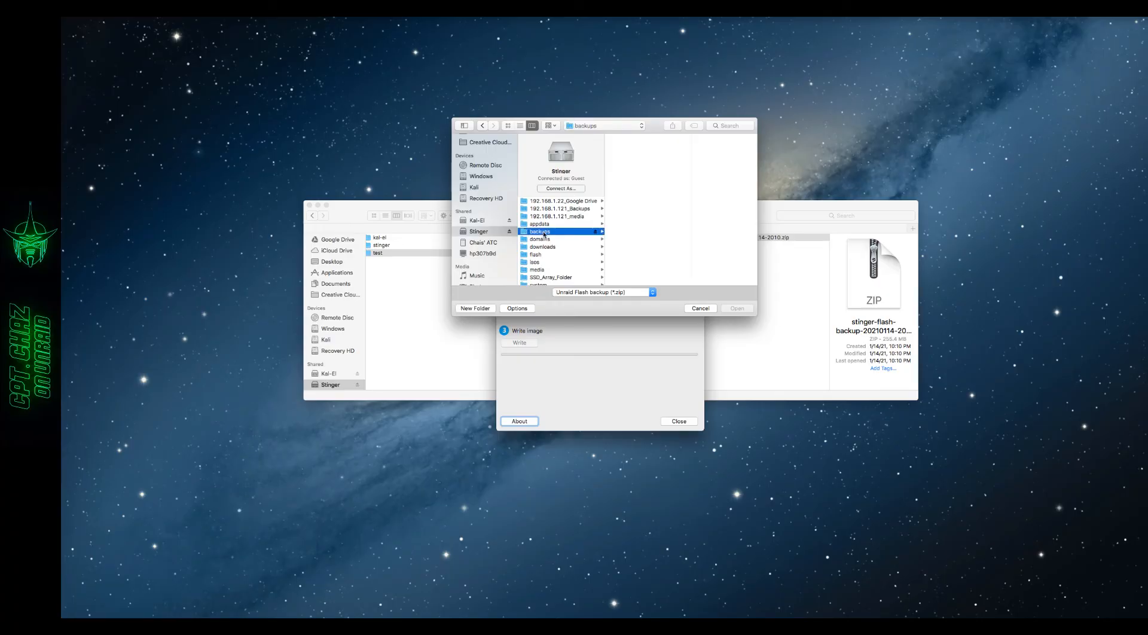
pyautogui.click(618, 154)
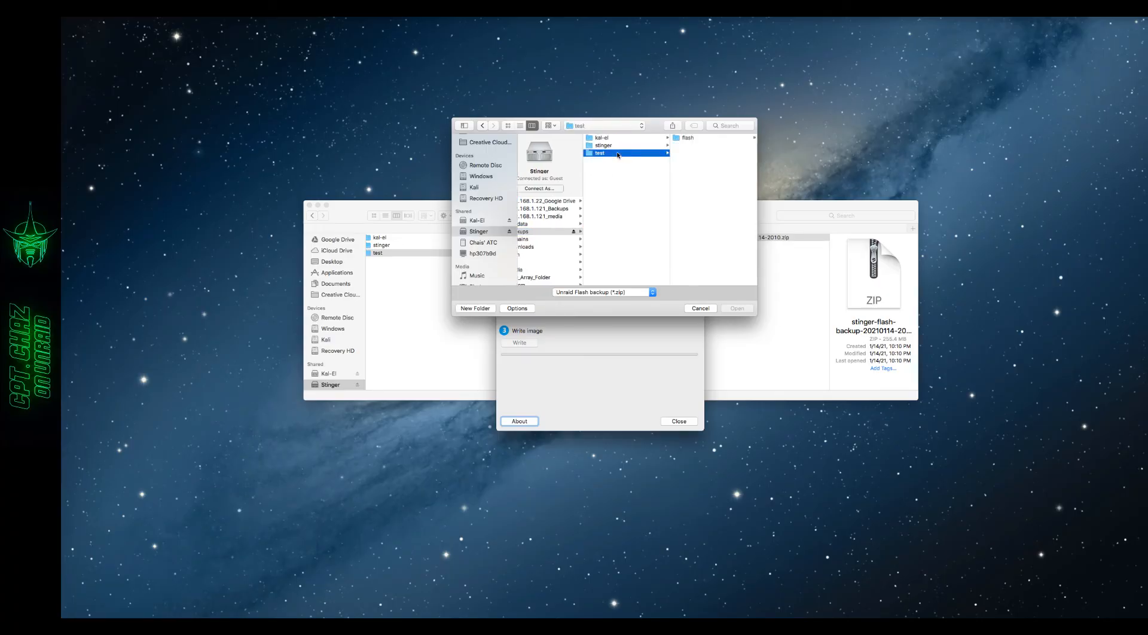
pyautogui.click(694, 139)
pyautogui.click(695, 139)
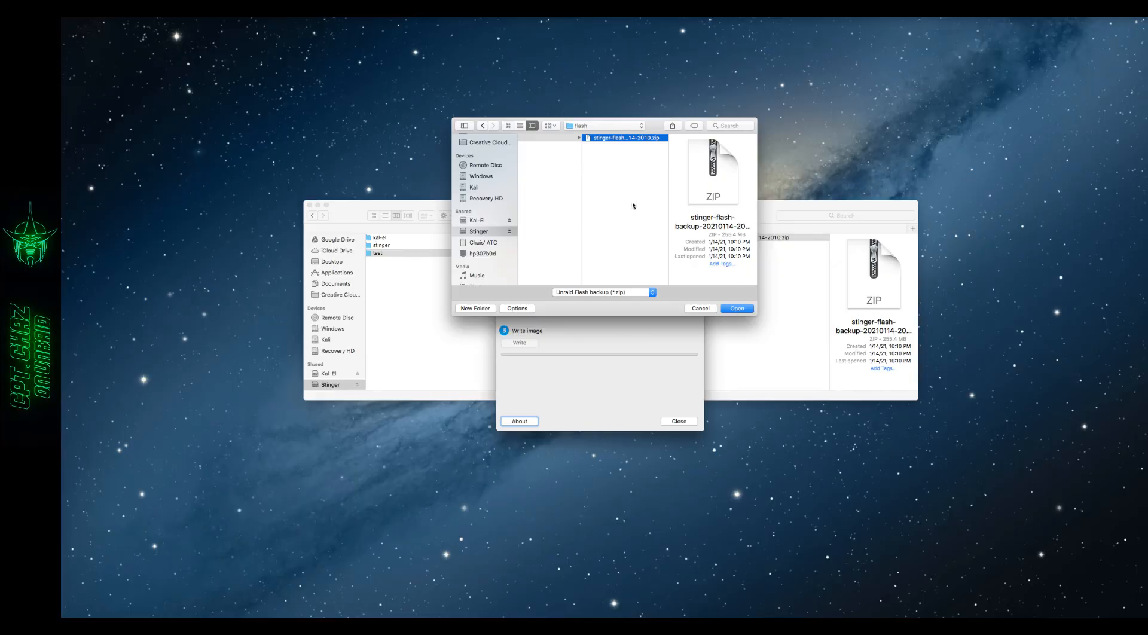
pyautogui.click(737, 306)
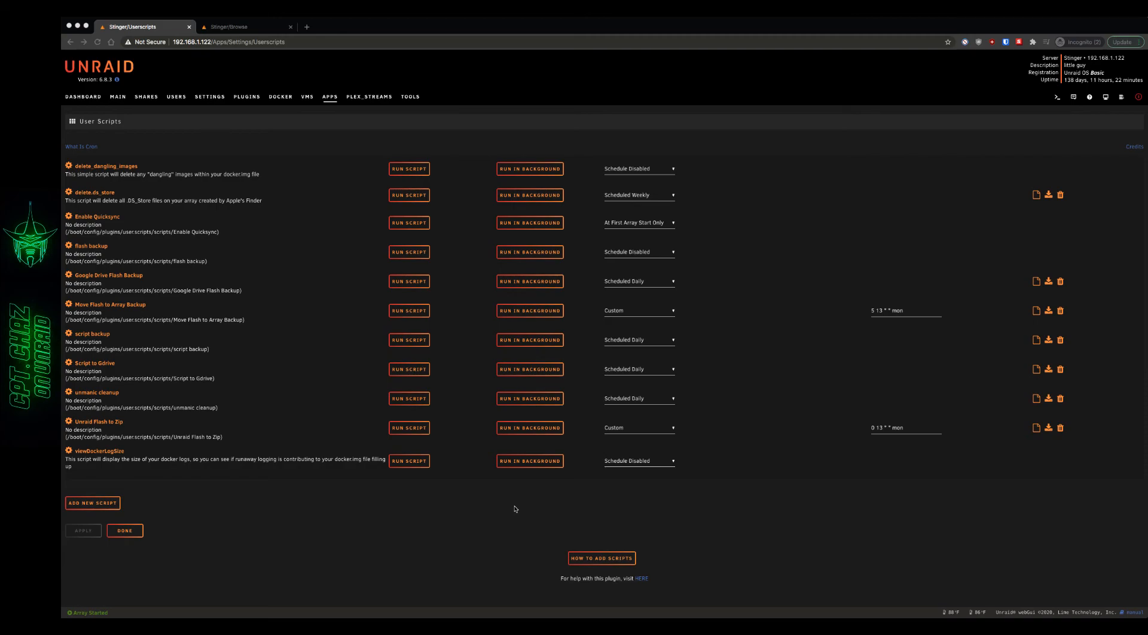
# - Return to the Unraid web interface, browse the mounted Google Drive share to Unraid/Stinger/FlashBackups, and copy the folder's full path
pyautogui.click(148, 100)
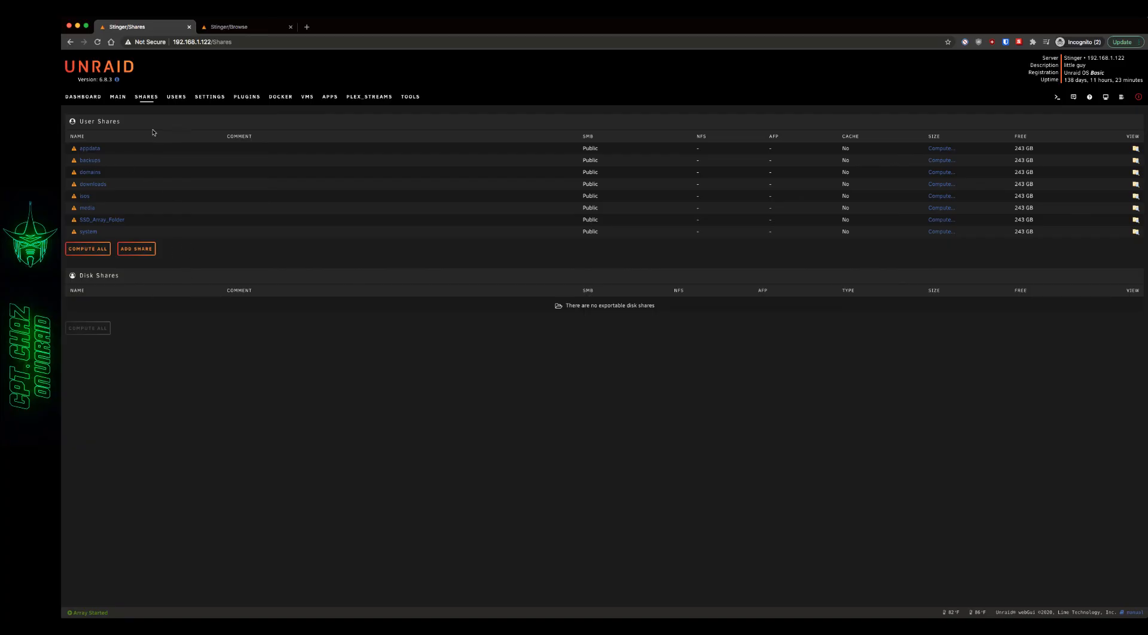
pyautogui.click(119, 97)
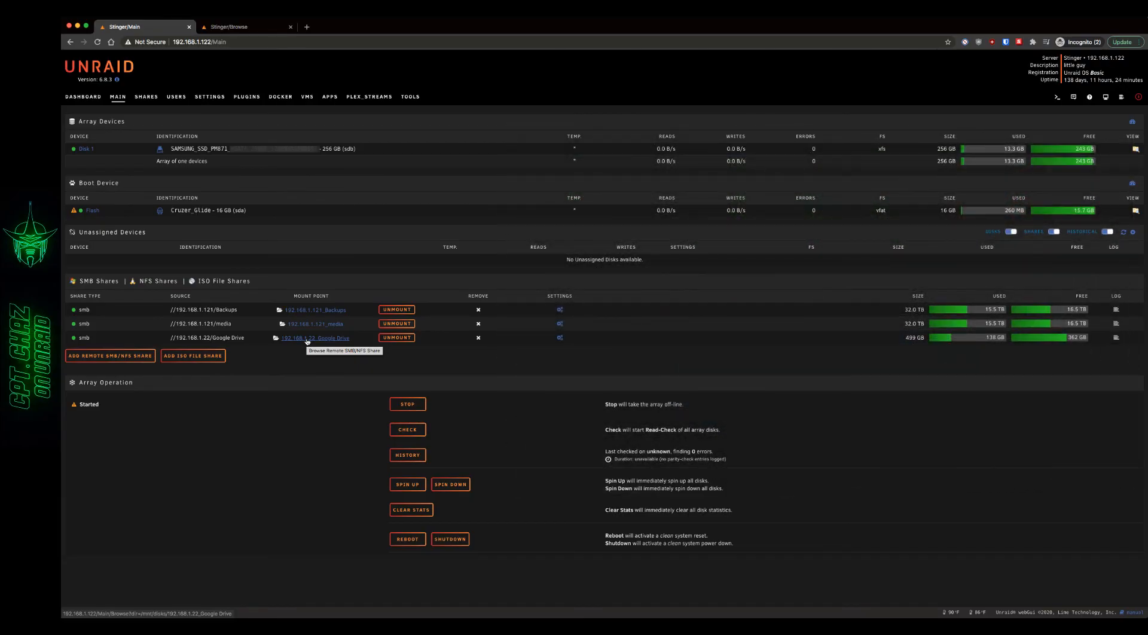
pyautogui.click(307, 339)
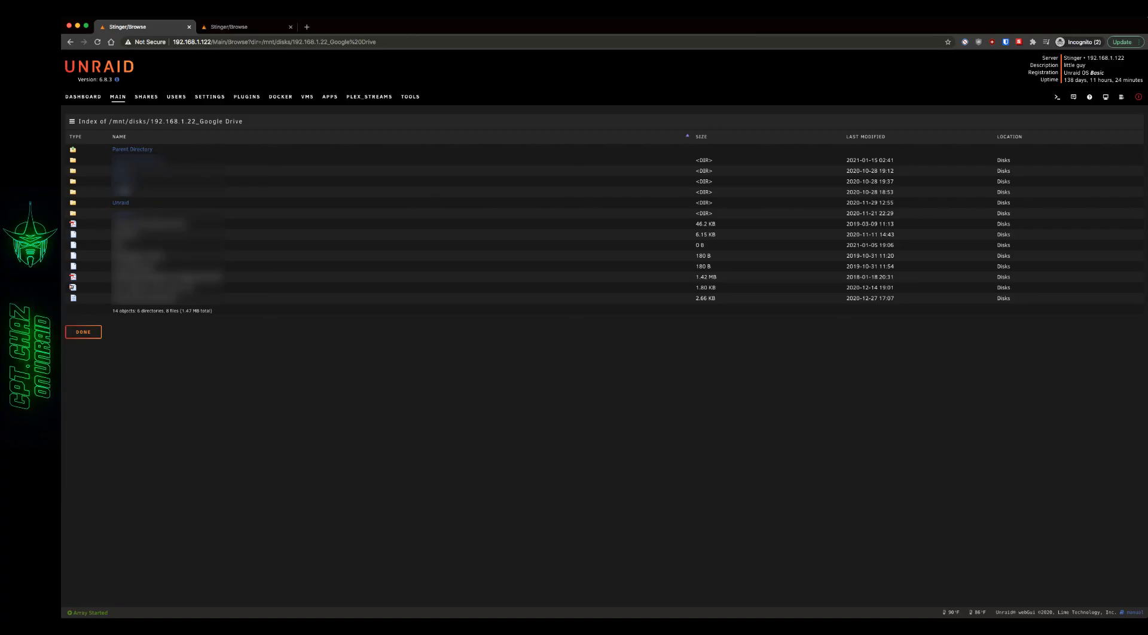
pyautogui.click(119, 204)
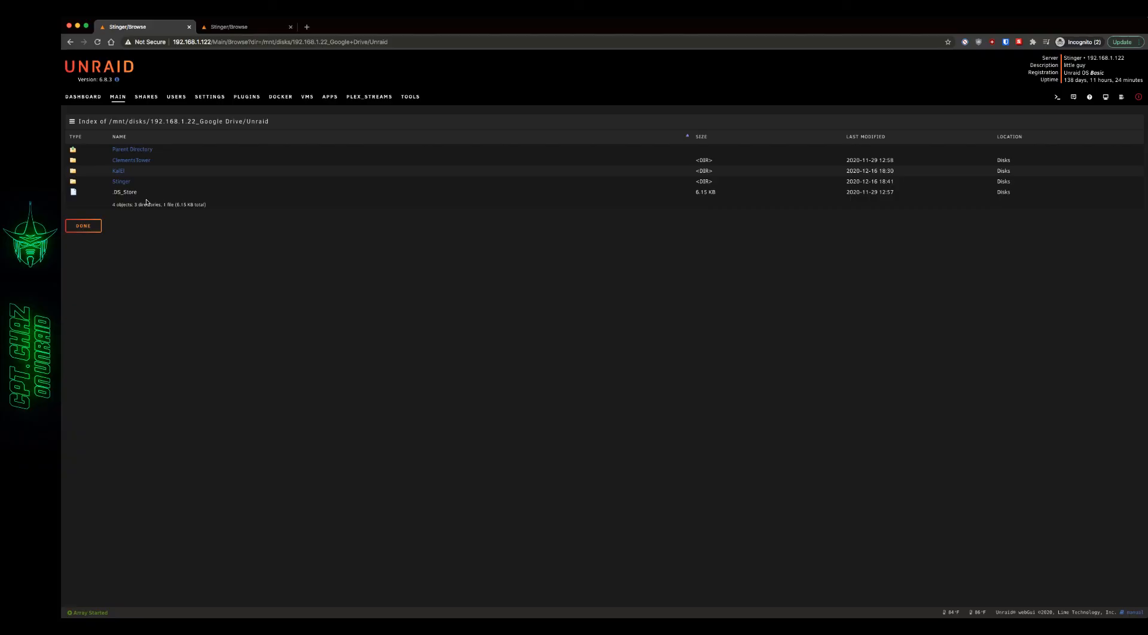
pyautogui.click(121, 181)
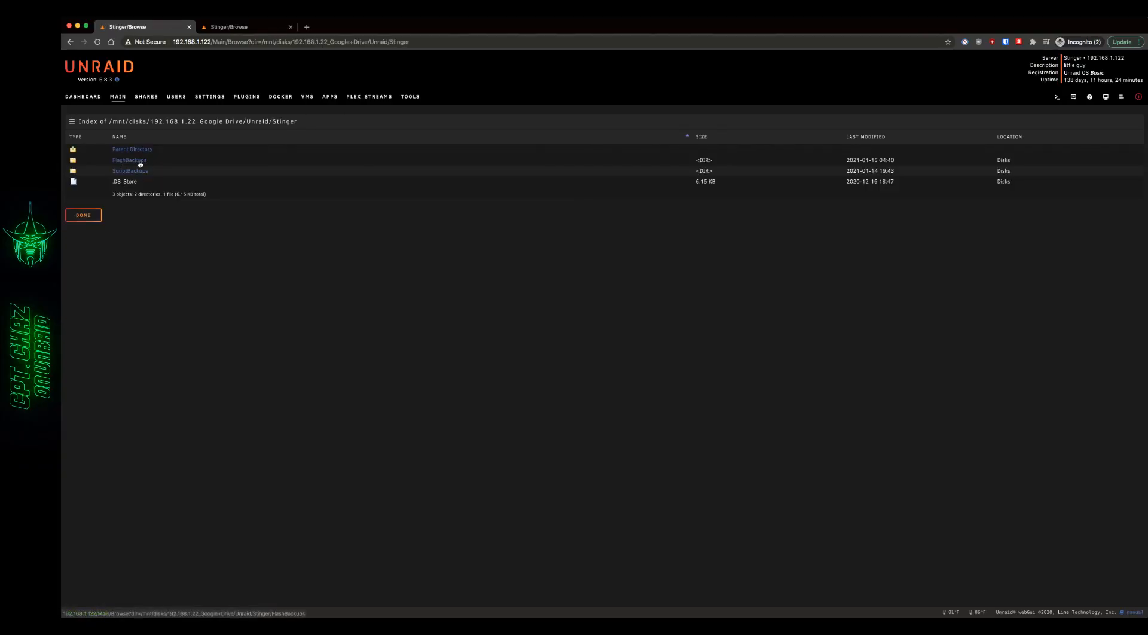
pyautogui.click(133, 162)
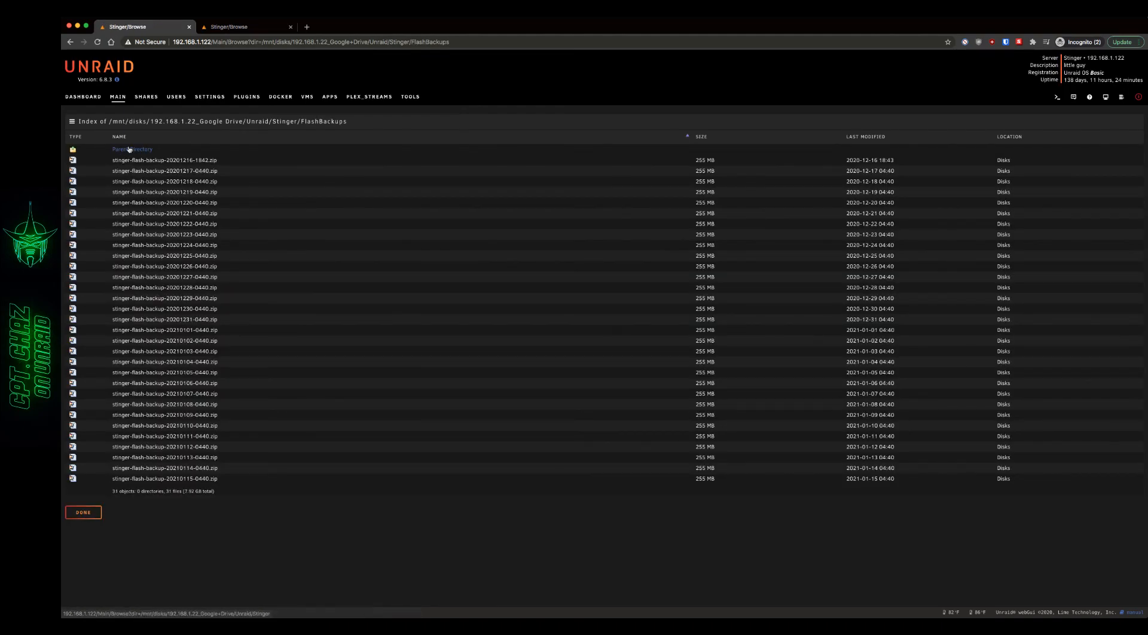
pyautogui.moveTo(345, 121); pyautogui.dragTo(109, 119)
pyautogui.press('super+c')
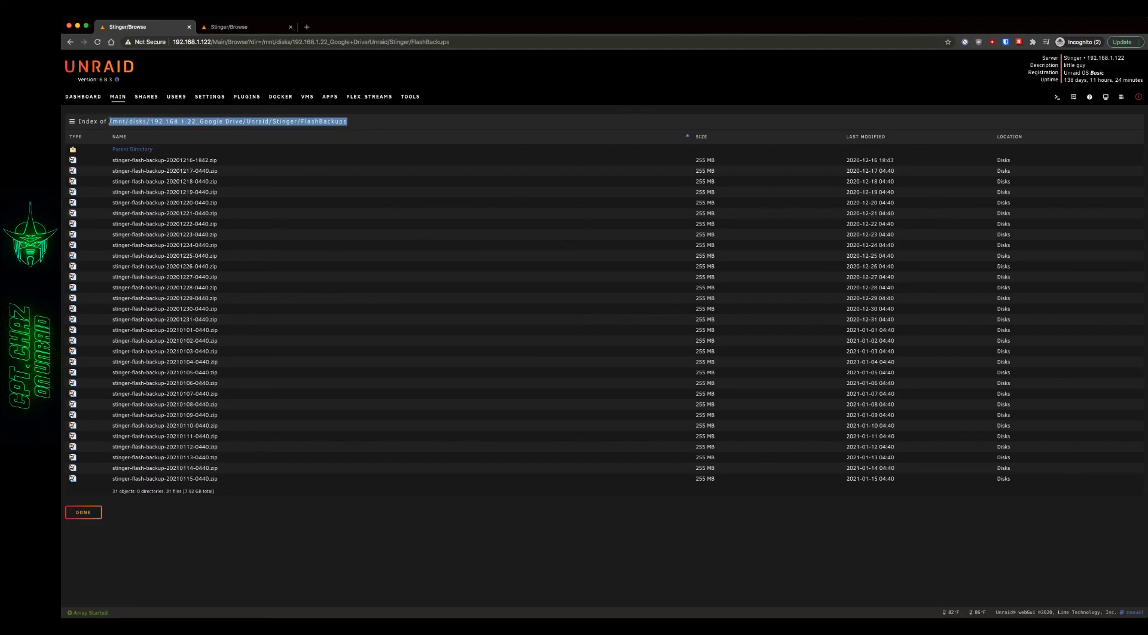
# - Replace the dir path in the flash backup script with /mnt/disks/192.168.1.22_Google Drive/Unraid/Stinger/FlashBackups, and go to the Dashboard
pyautogui.click(216, 99)
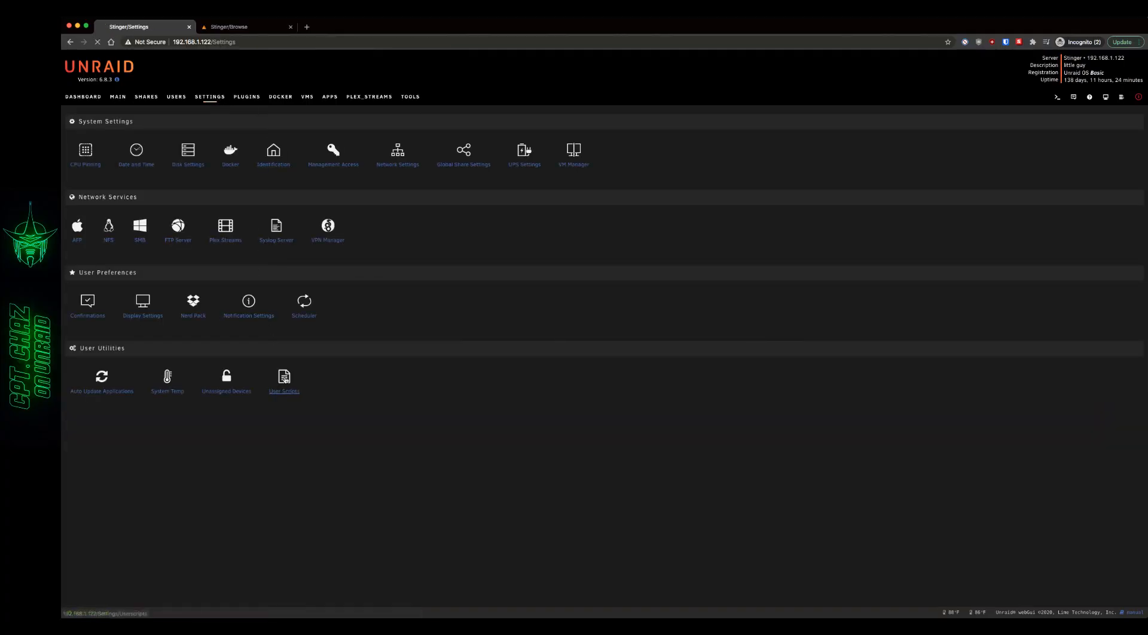
pyautogui.click(285, 379)
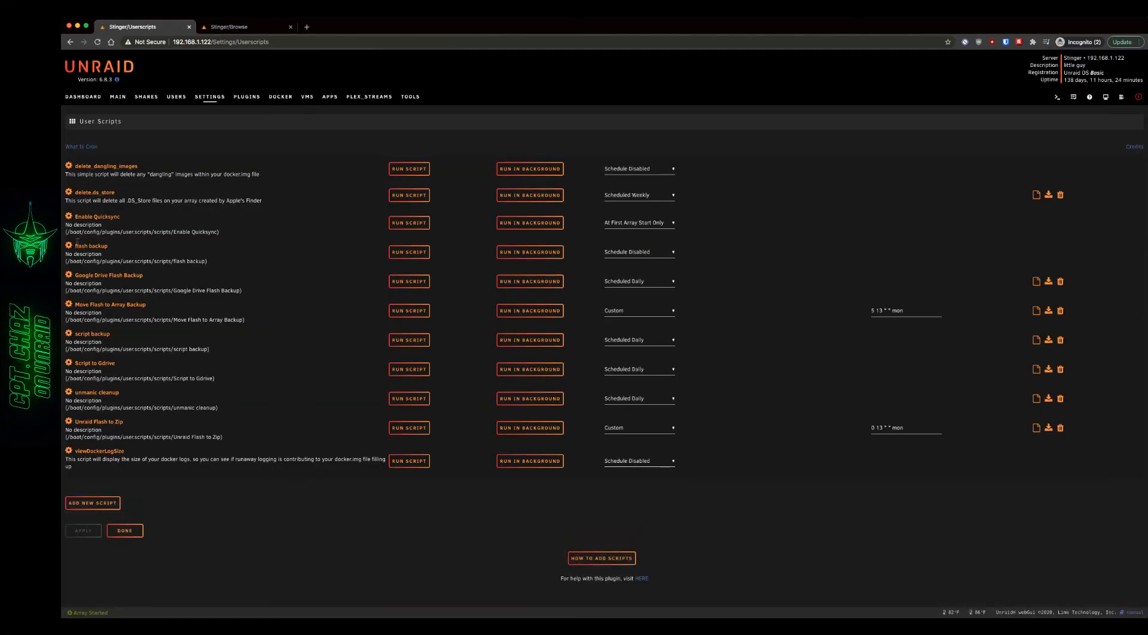
pyautogui.click(68, 246)
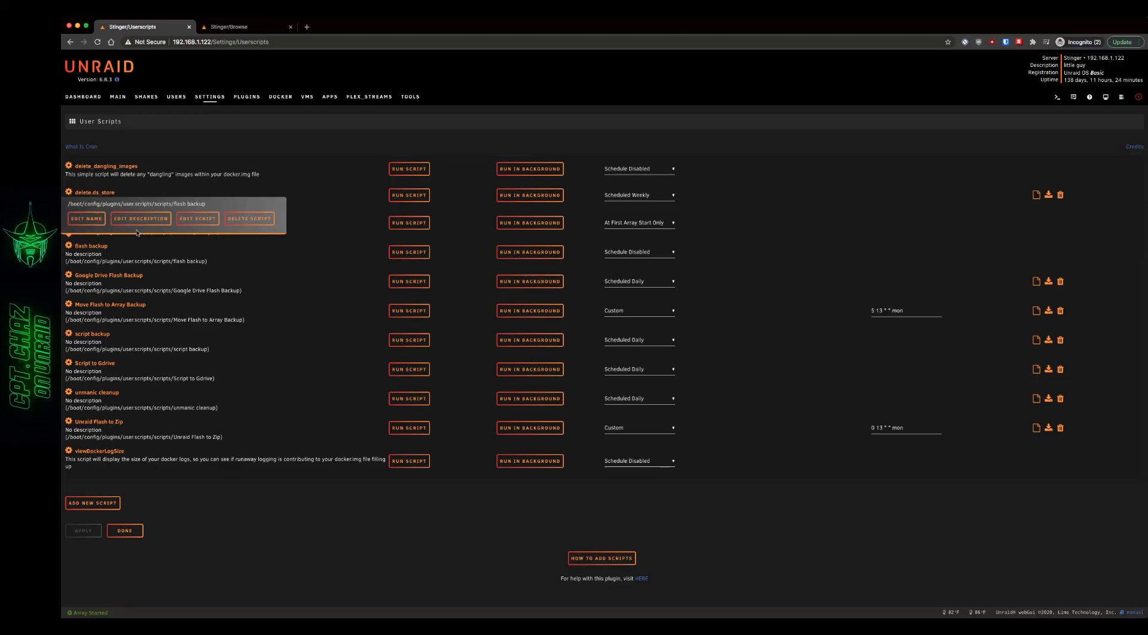
pyautogui.click(187, 224)
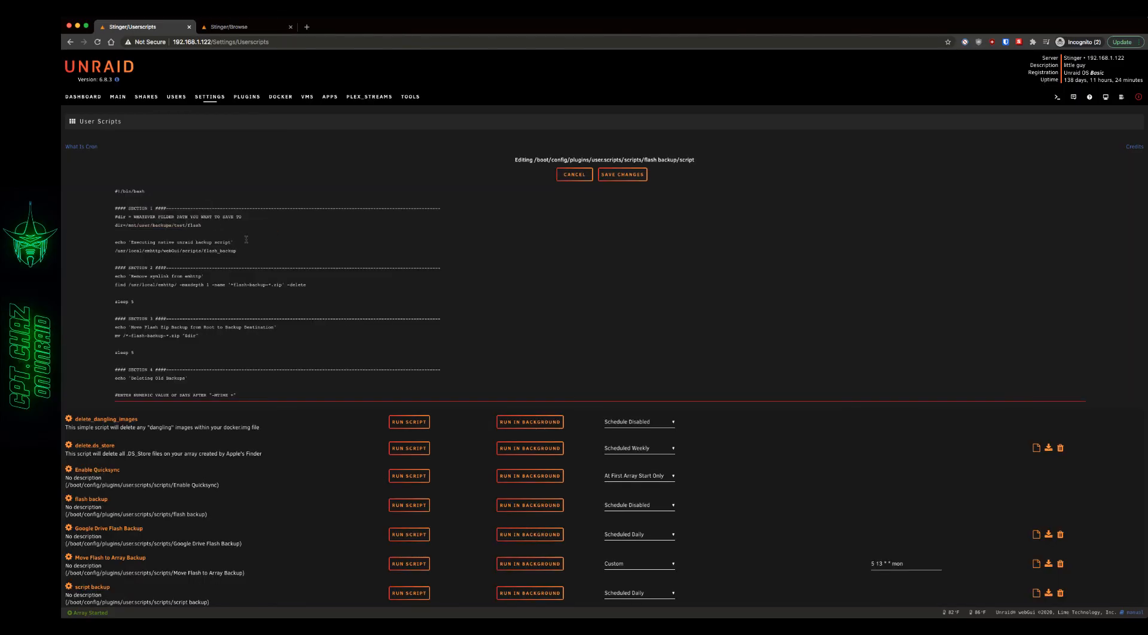
pyautogui.moveTo(210, 226); pyautogui.dragTo(126, 226)
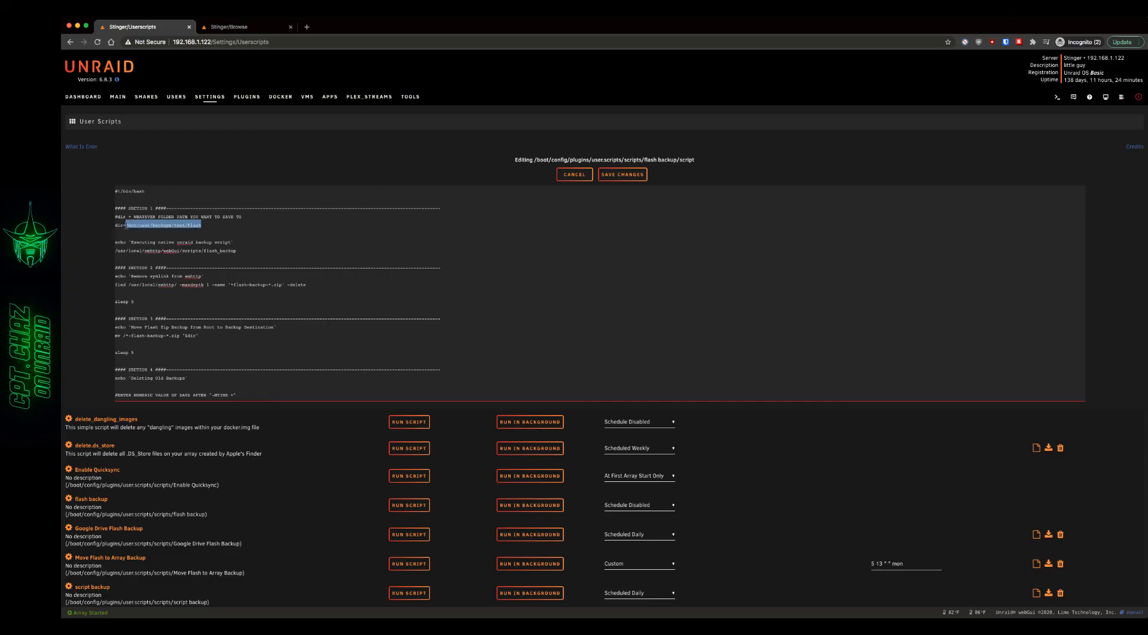
pyautogui.press('super+v')
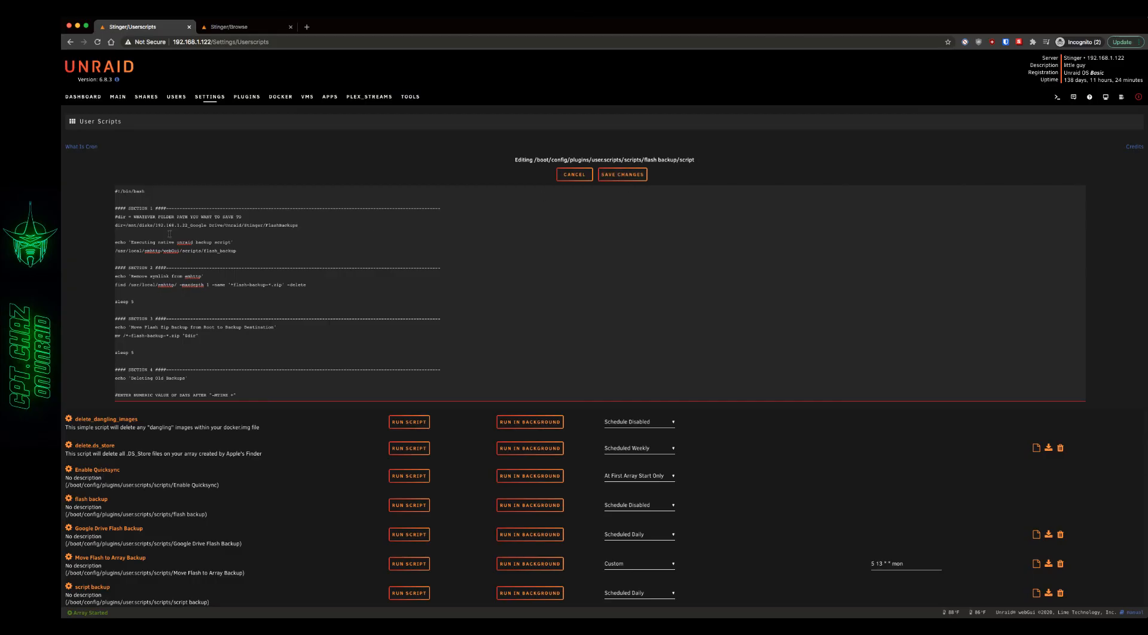
pyautogui.scroll(-1, 282, 234)
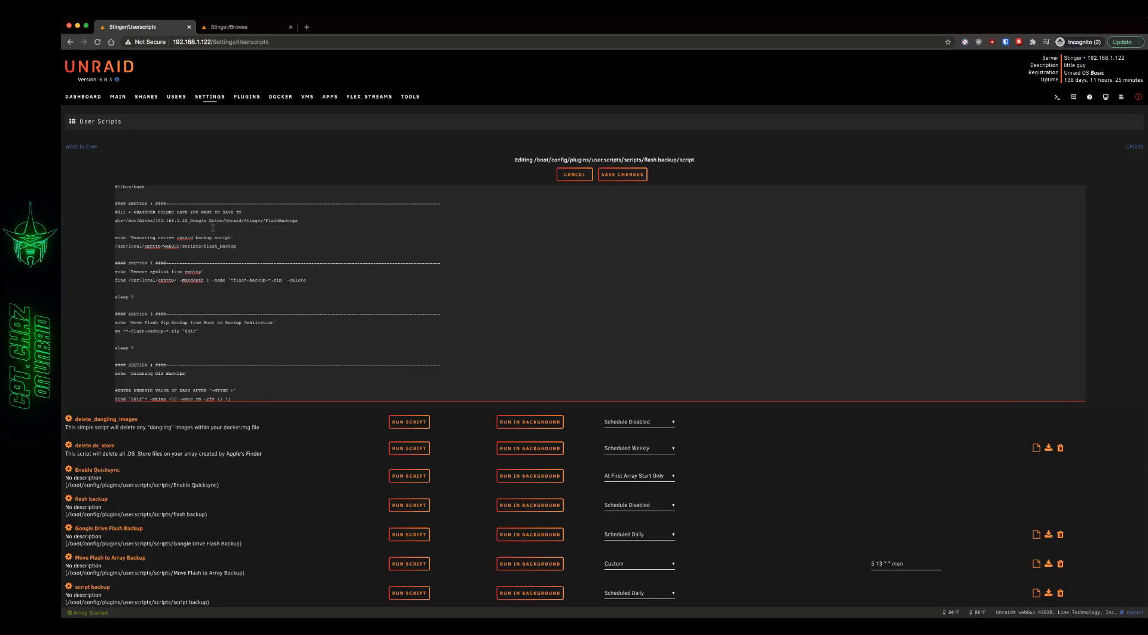
pyautogui.click(89, 98)
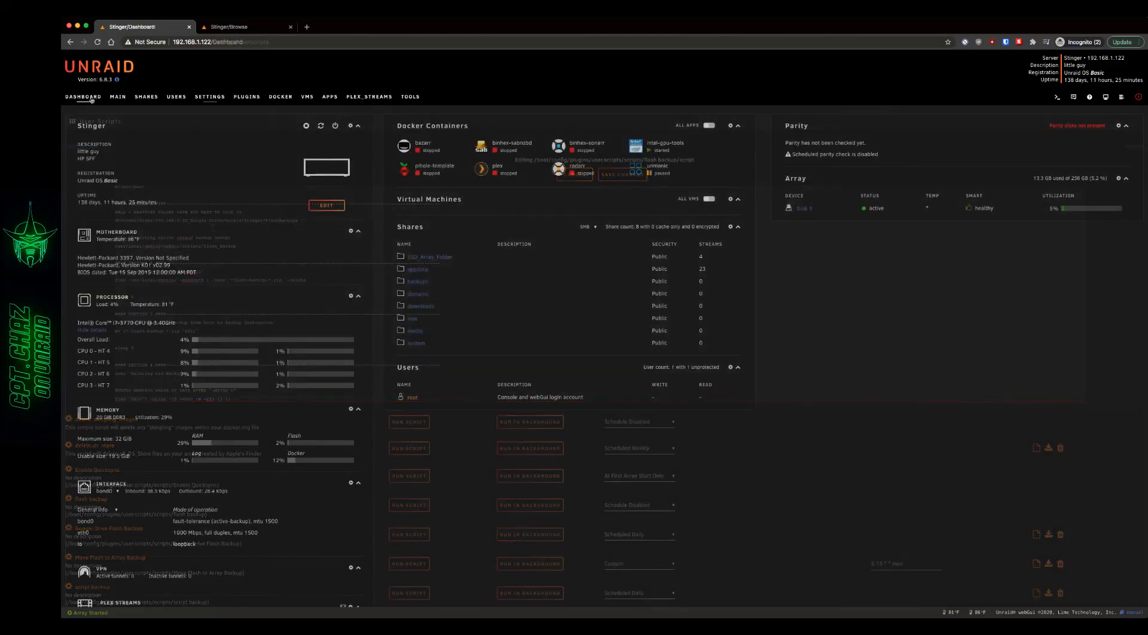